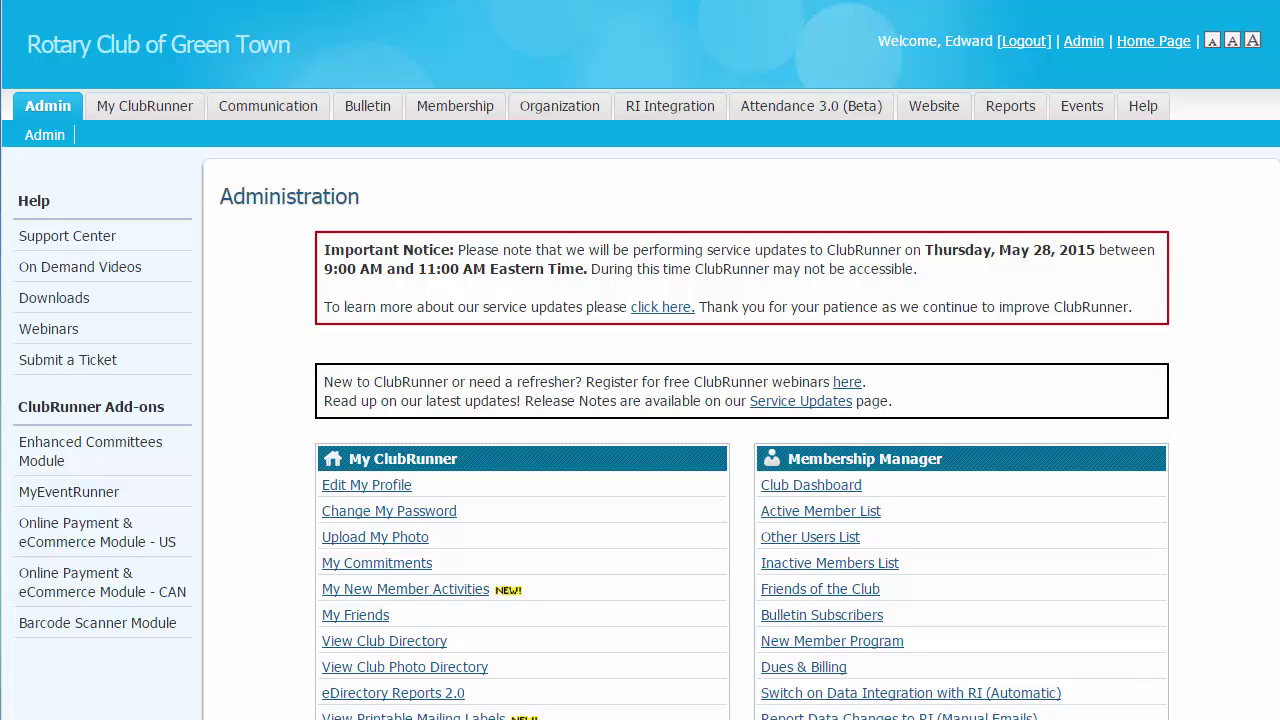
# Name the new volunteer signup list "Food Drive Volunteers"
pyautogui.moveTo(1079, 106)
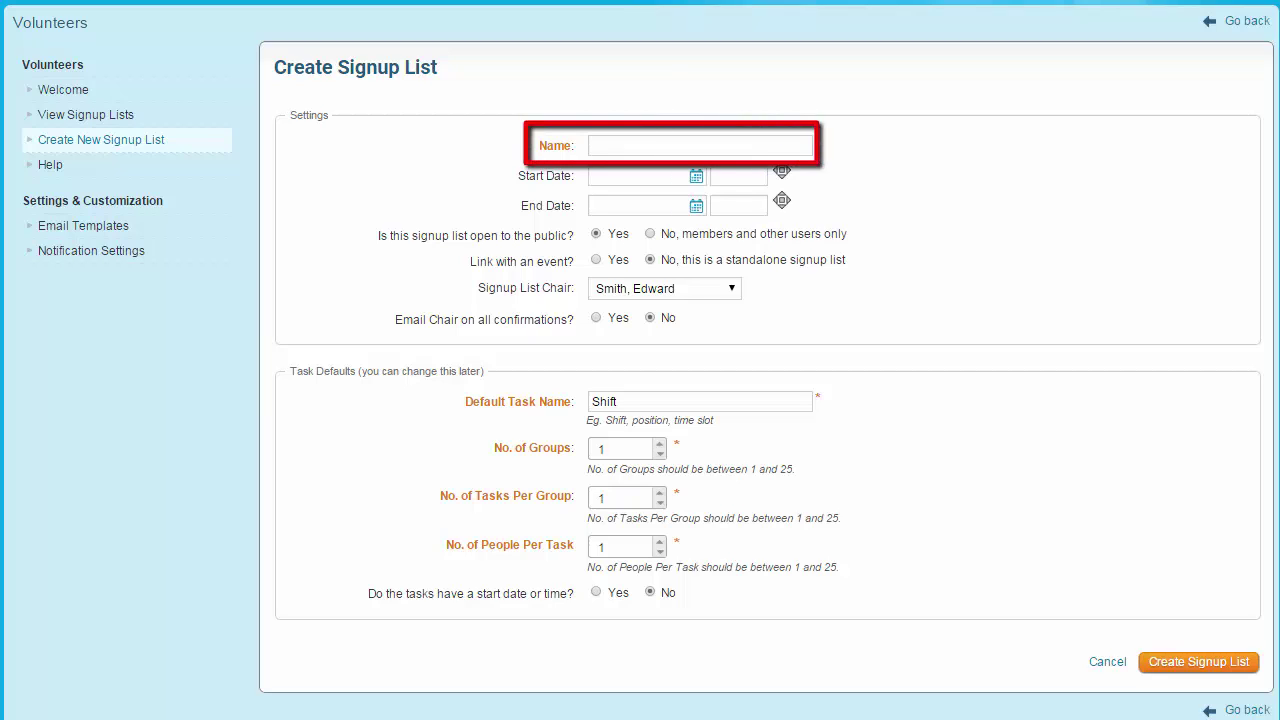
pyautogui.click(592, 146)
pyautogui.write('Foo')
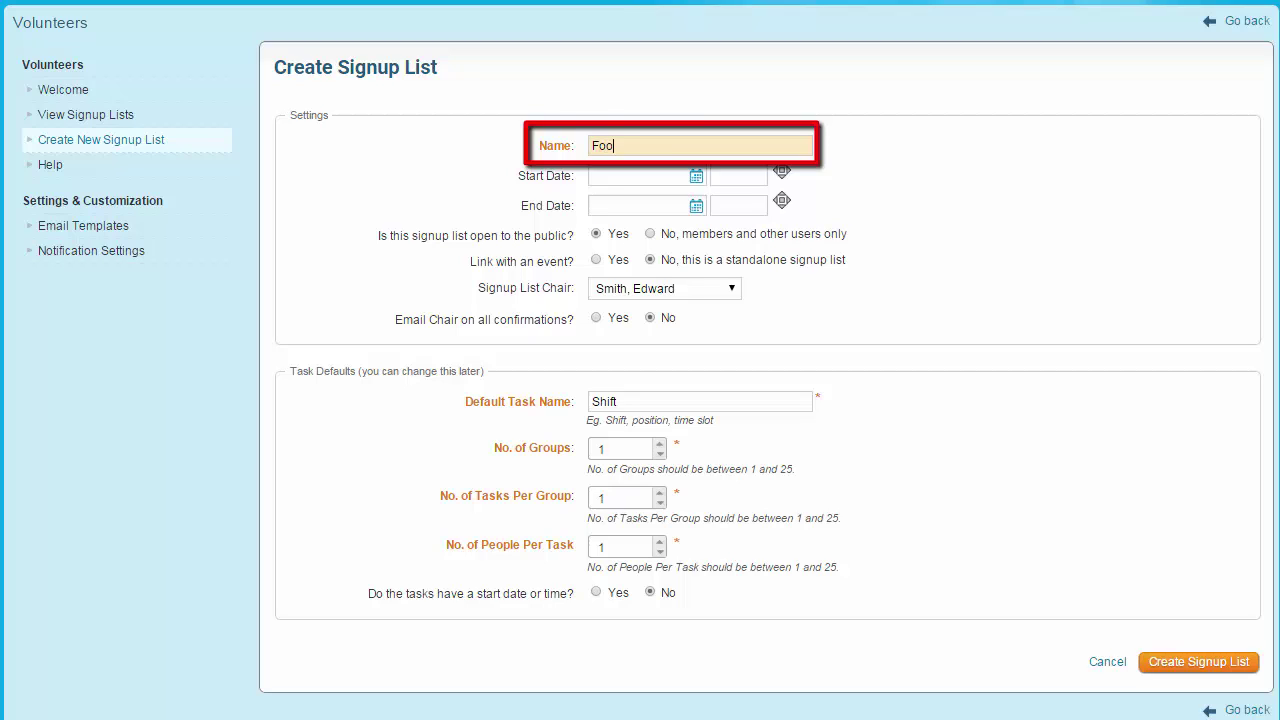
pyautogui.write('d Drive Volunteers')
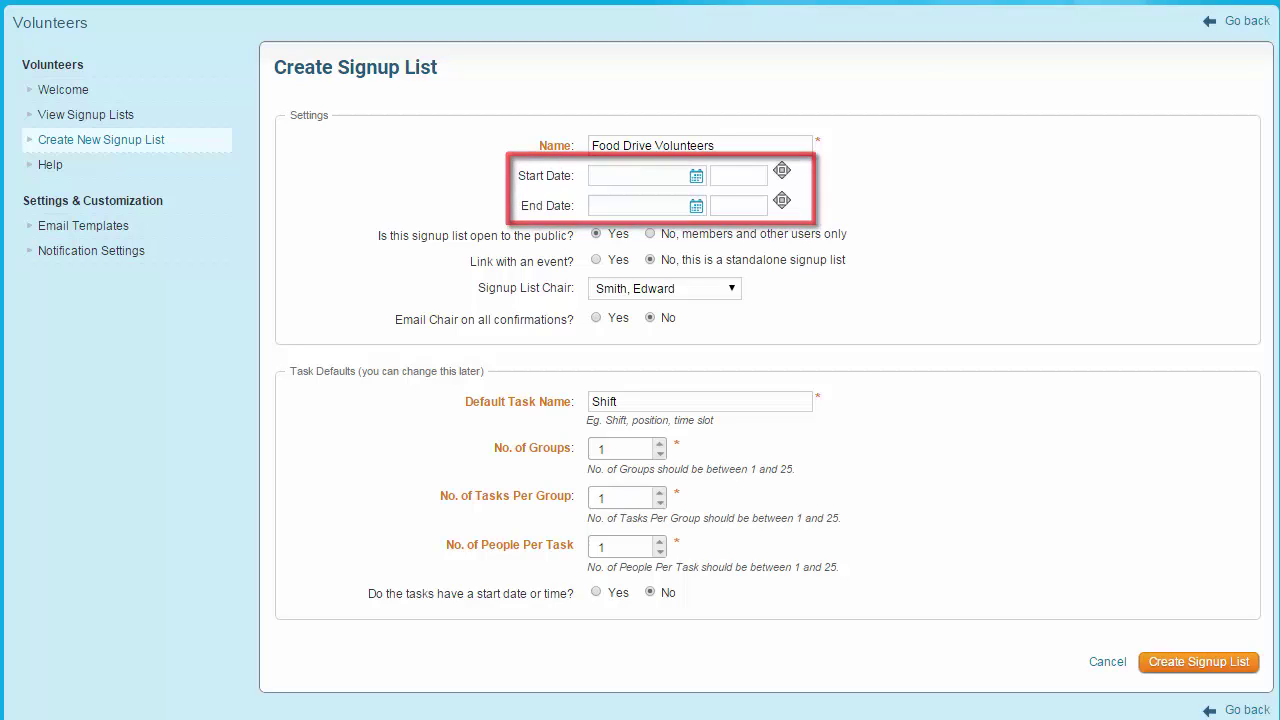
# Set the signup list to start May 30, 2015 at 02:00 PM and end May 30, 2015 at 08:00 PM
pyautogui.click(640, 175)
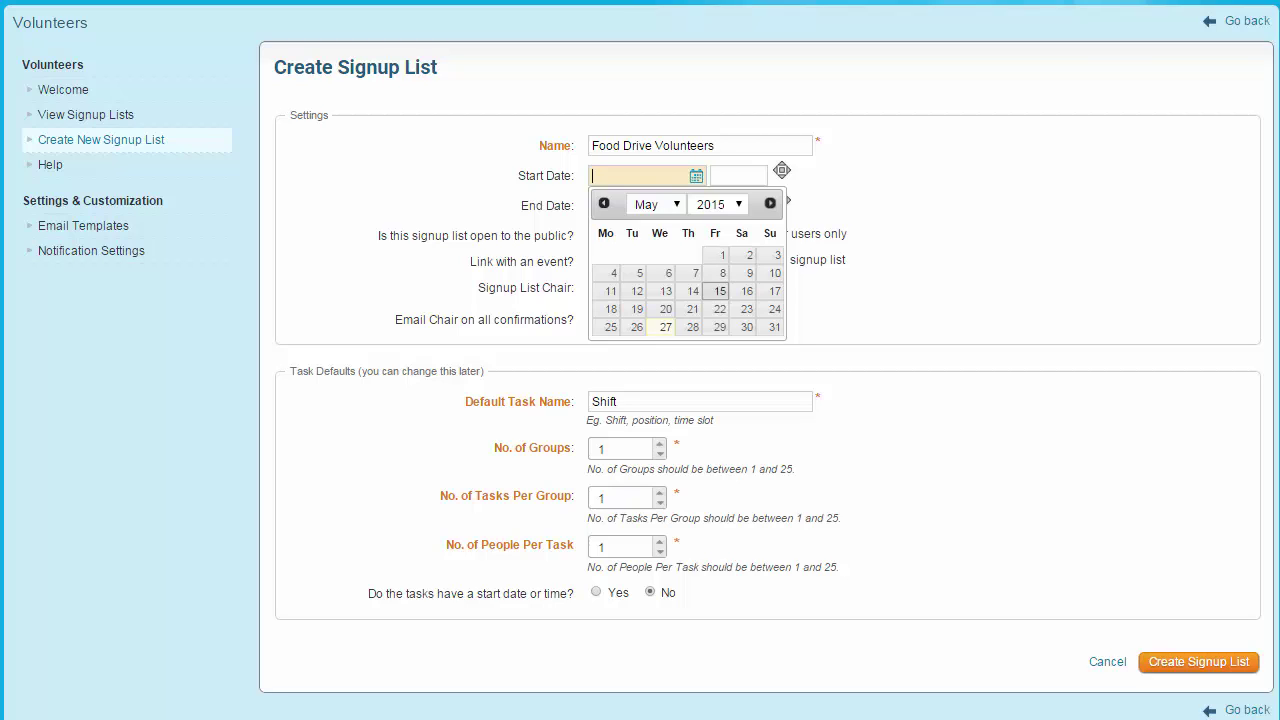
pyautogui.click(746, 327)
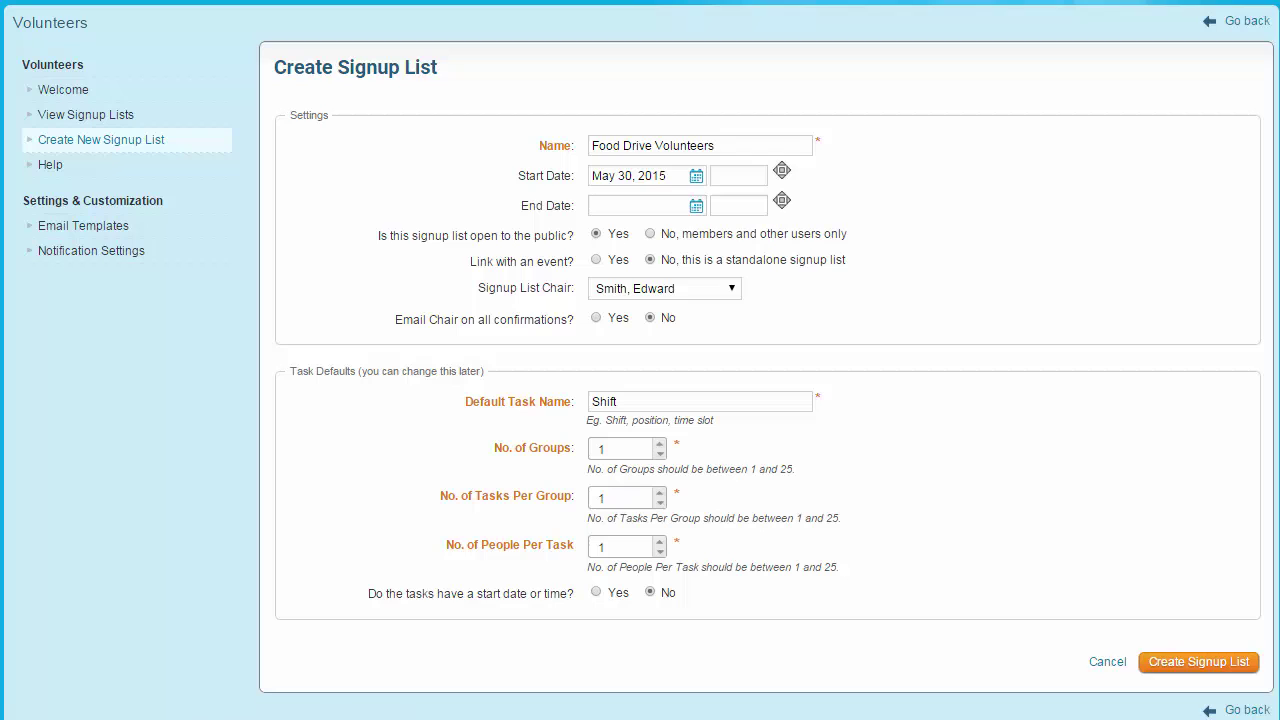
pyautogui.click(640, 205)
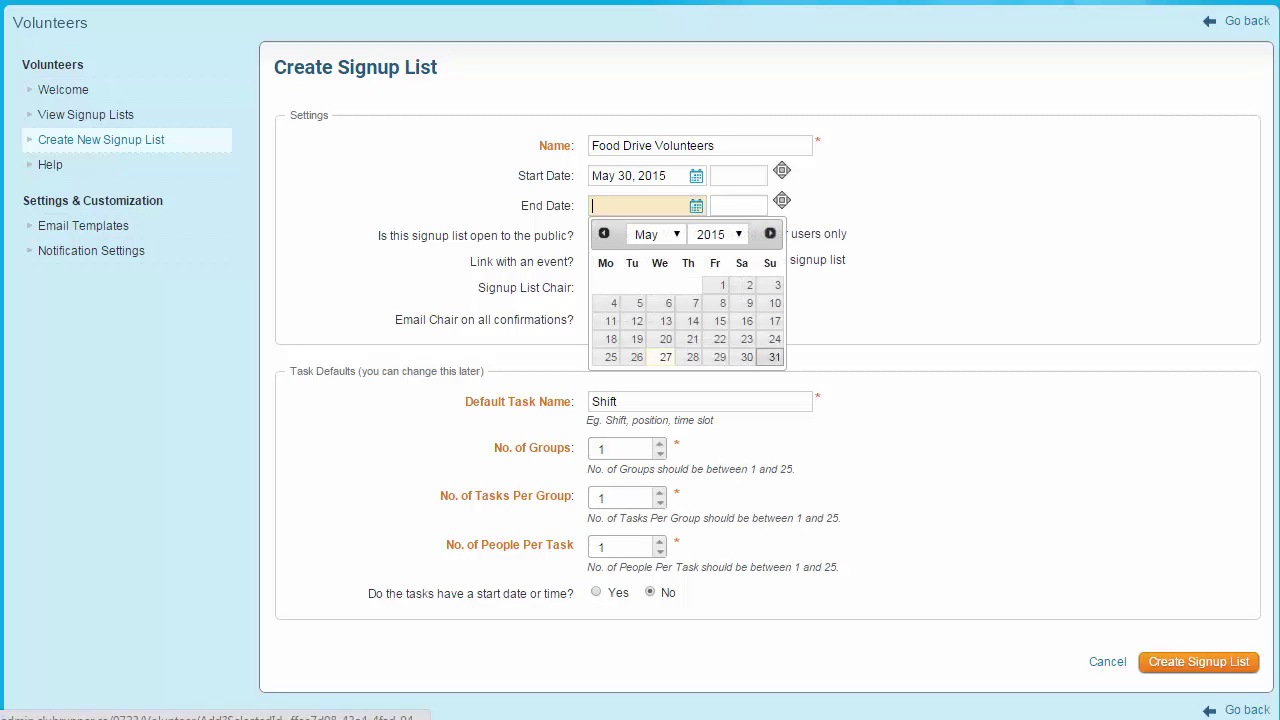
pyautogui.click(746, 357)
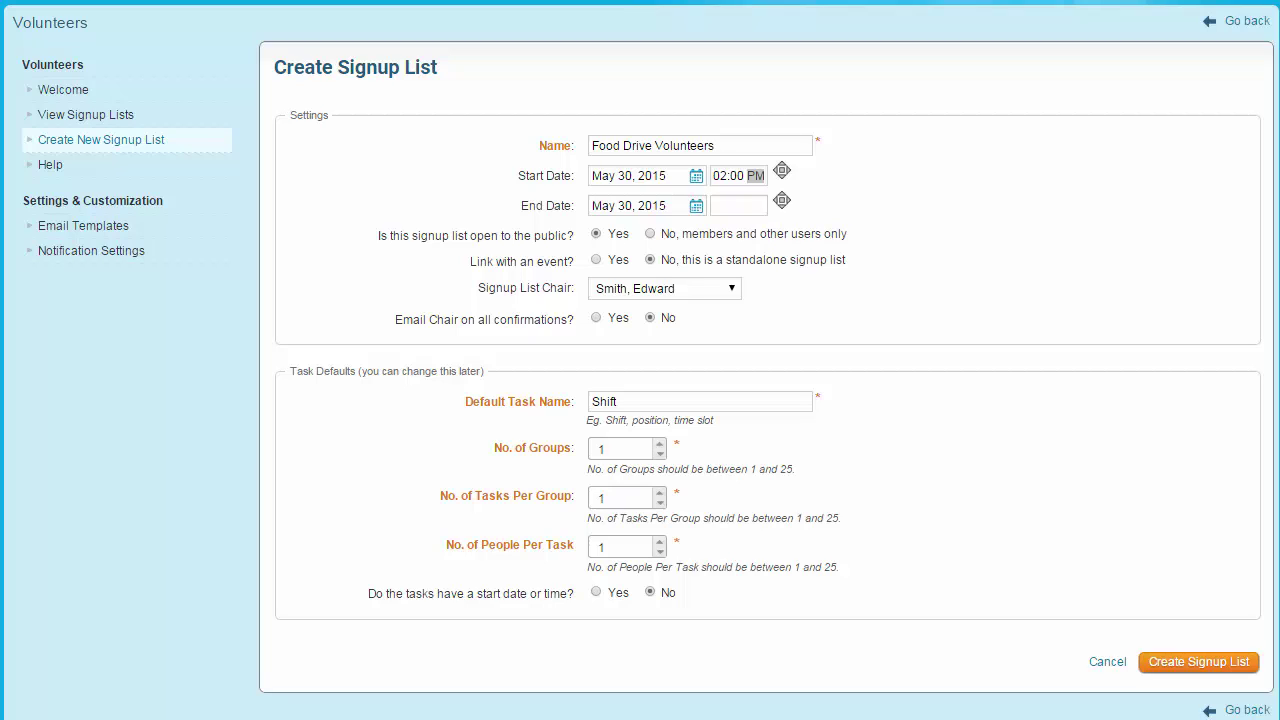
pyautogui.click(755, 205)
pyautogui.press('Tab')
# Link the signup list with the Community Food Drive event
pyautogui.click(596, 259)
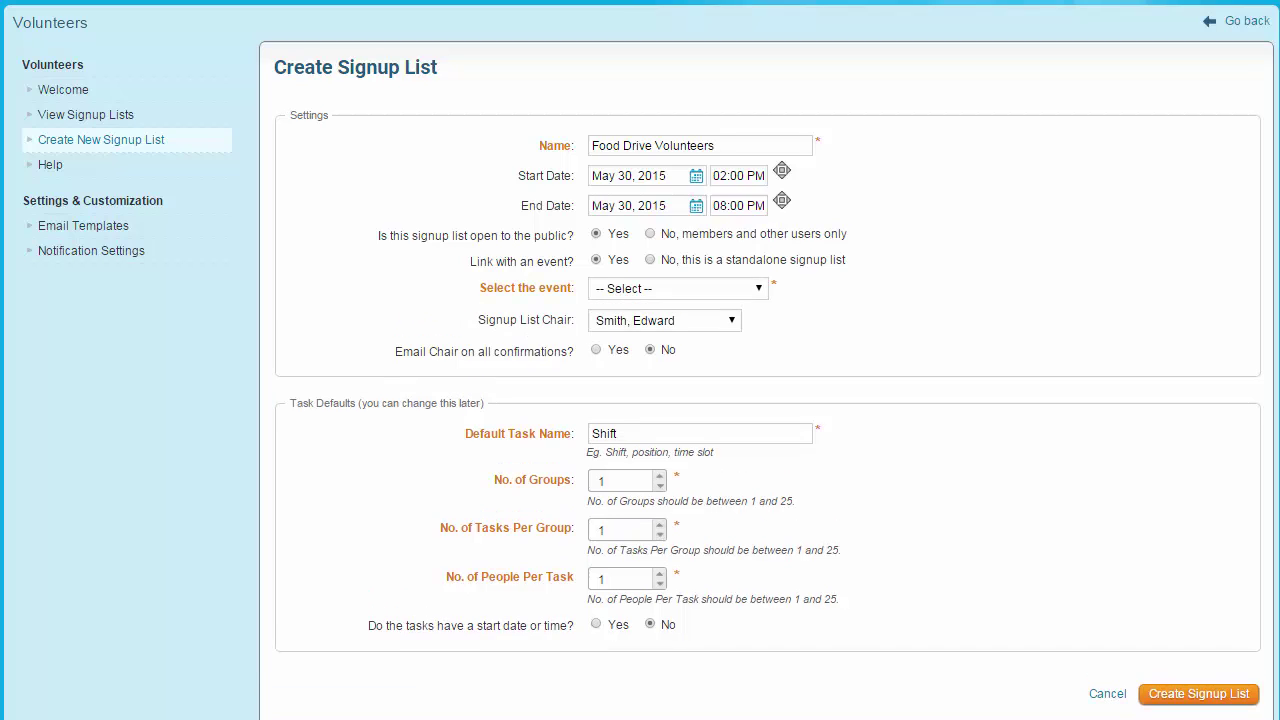
pyautogui.click(677, 288)
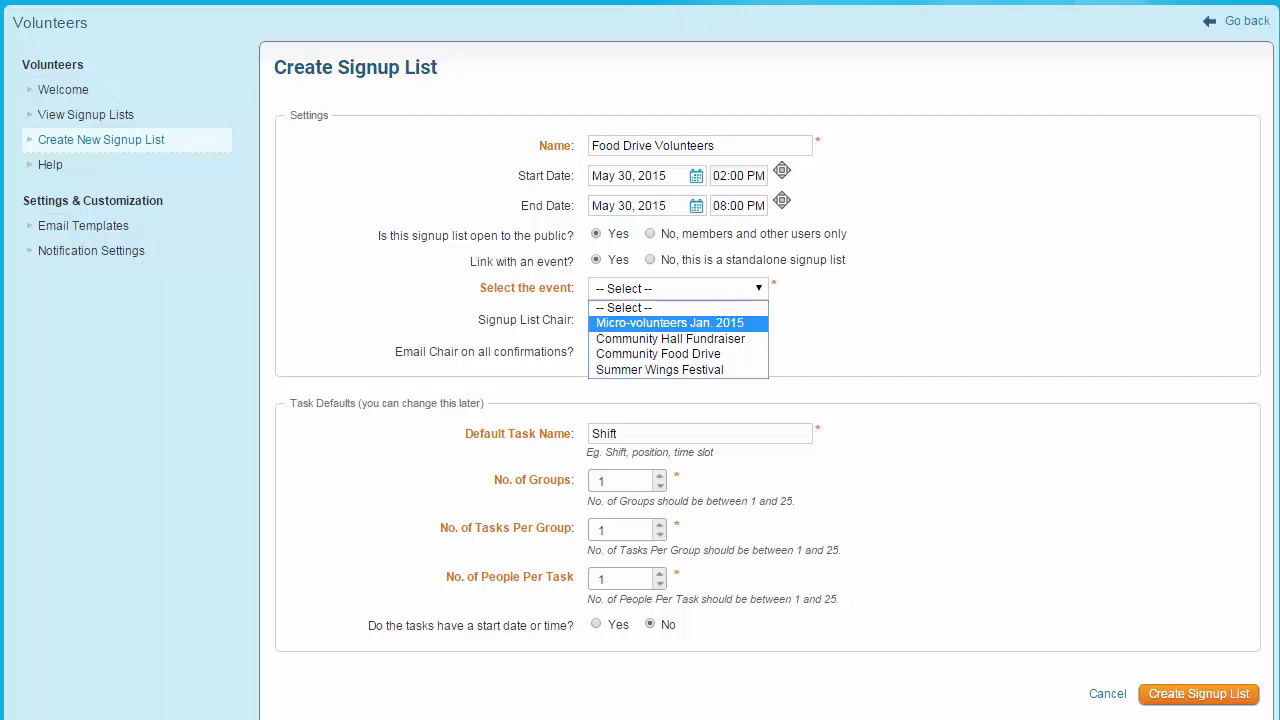
pyautogui.click(658, 354)
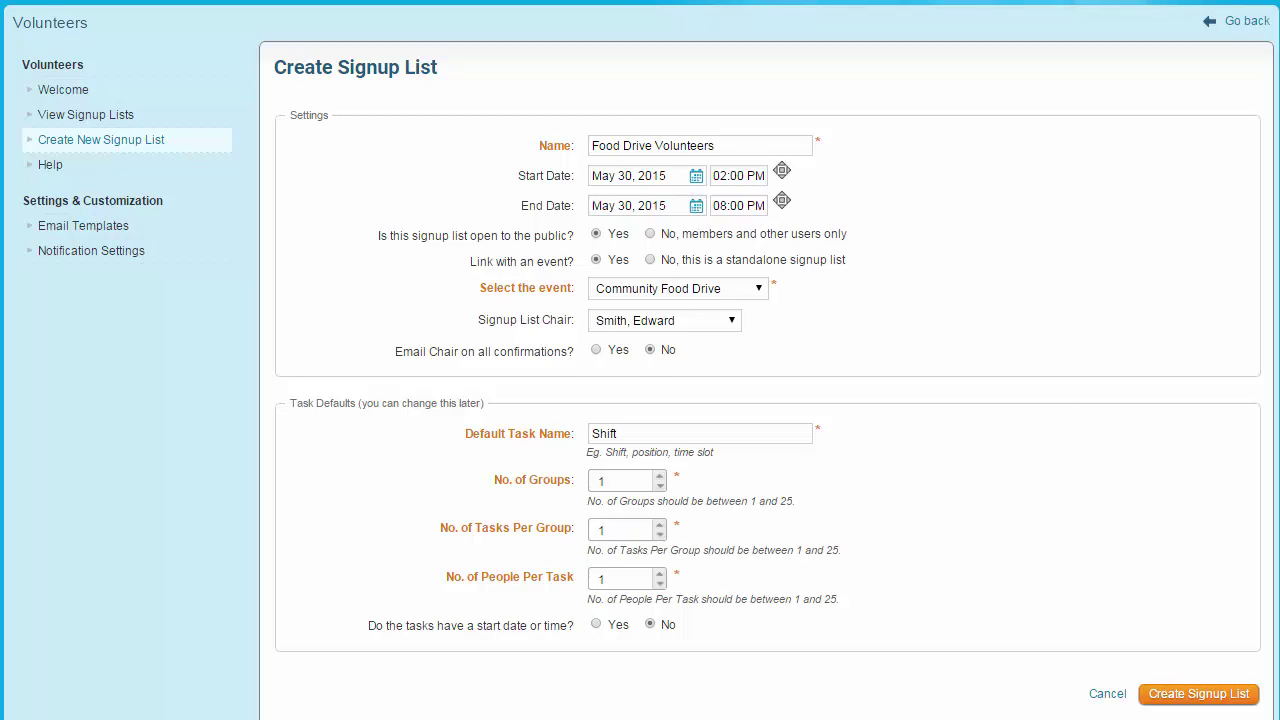
# Set the task defaults to 2 groups, 2 tasks per group and 2 people per task
pyautogui.scroll(-2, 640, 360)
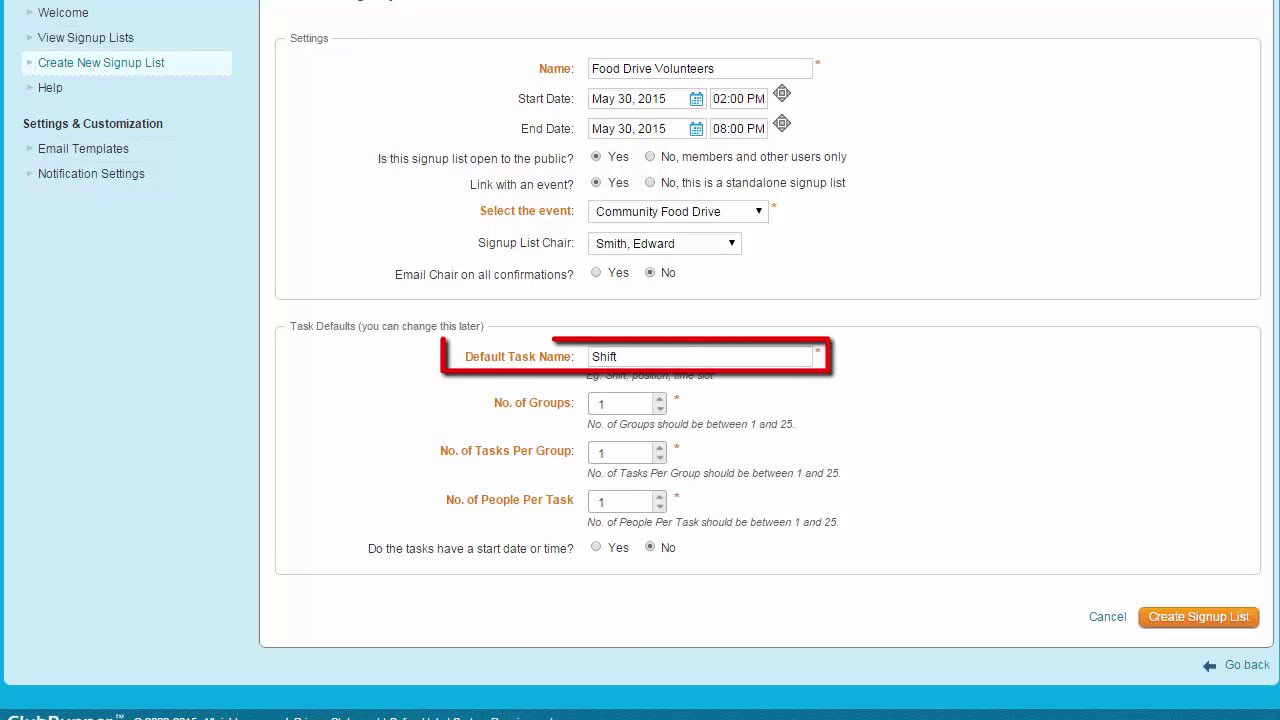
pyautogui.click(617, 356)
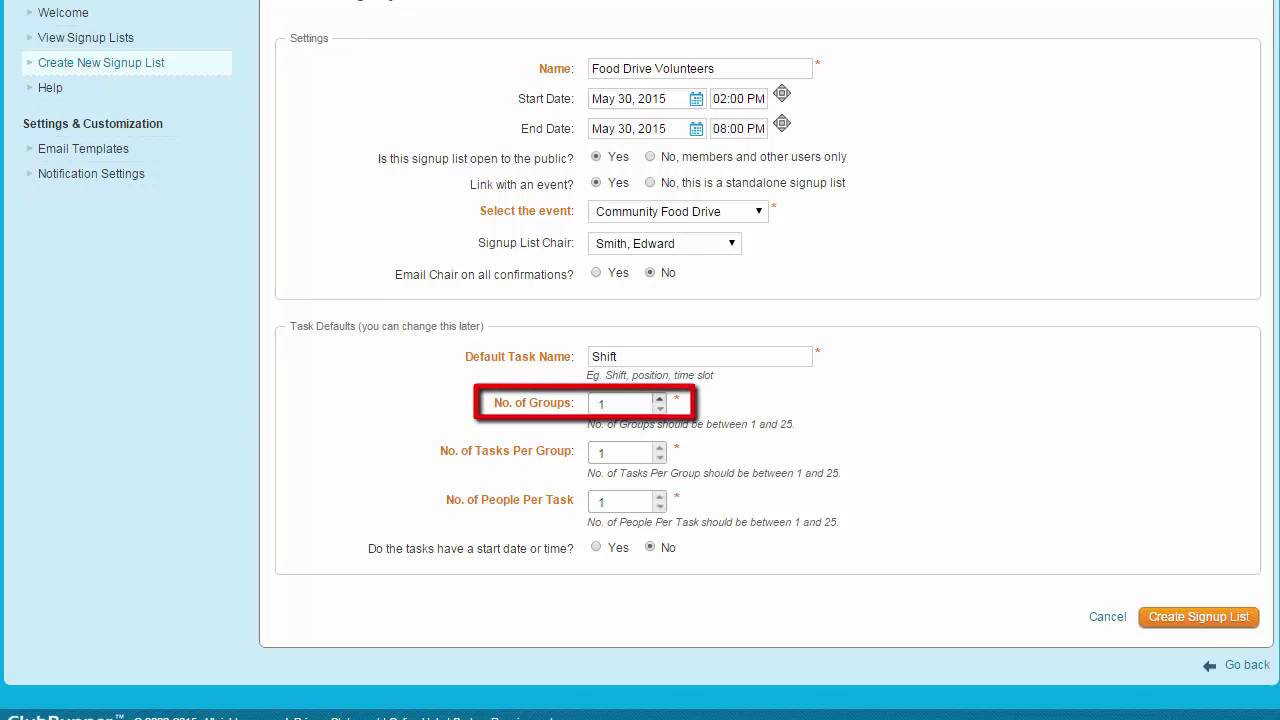
pyautogui.click(659, 398)
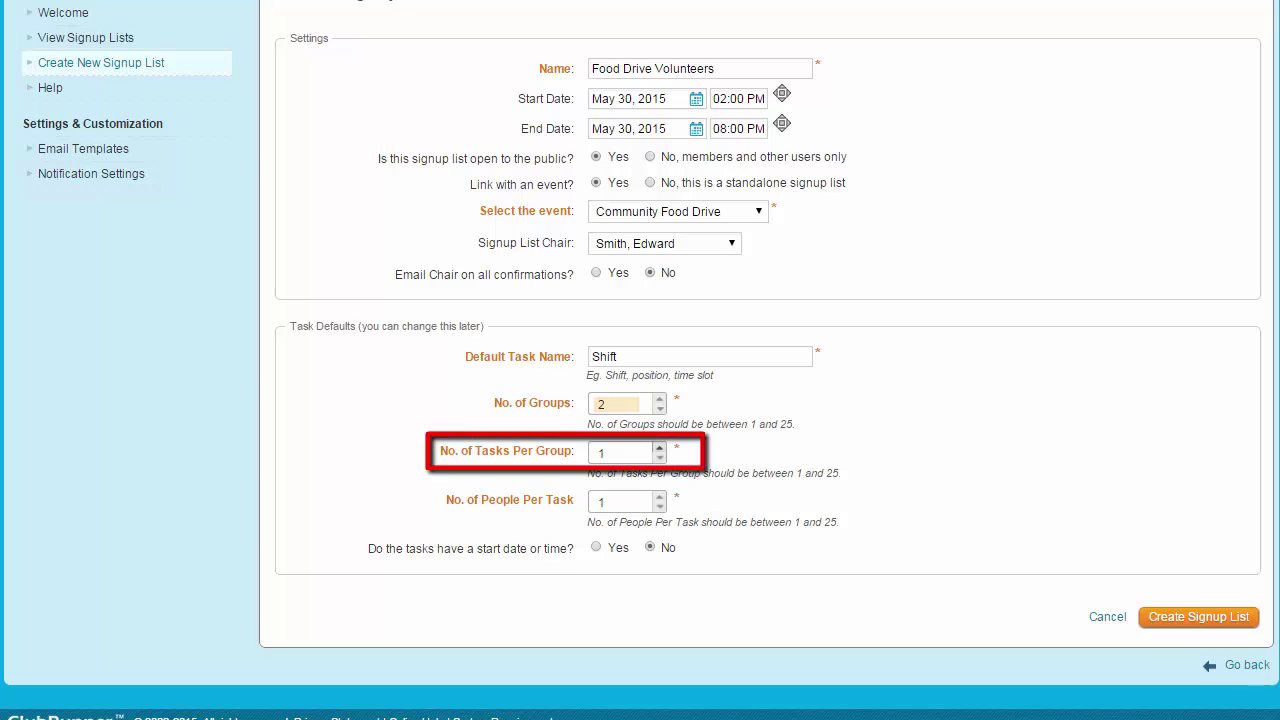
pyautogui.press('Tab')
pyautogui.write('2')
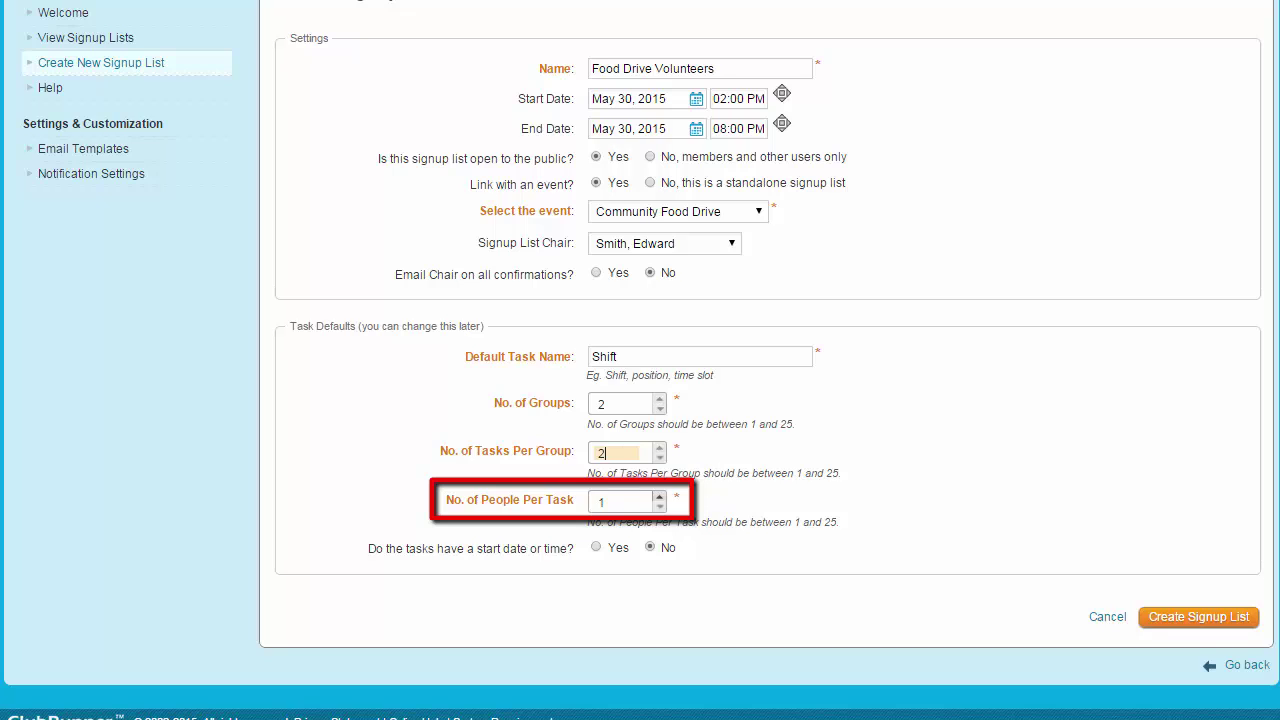
pyautogui.press('Tab')
pyautogui.write('2')
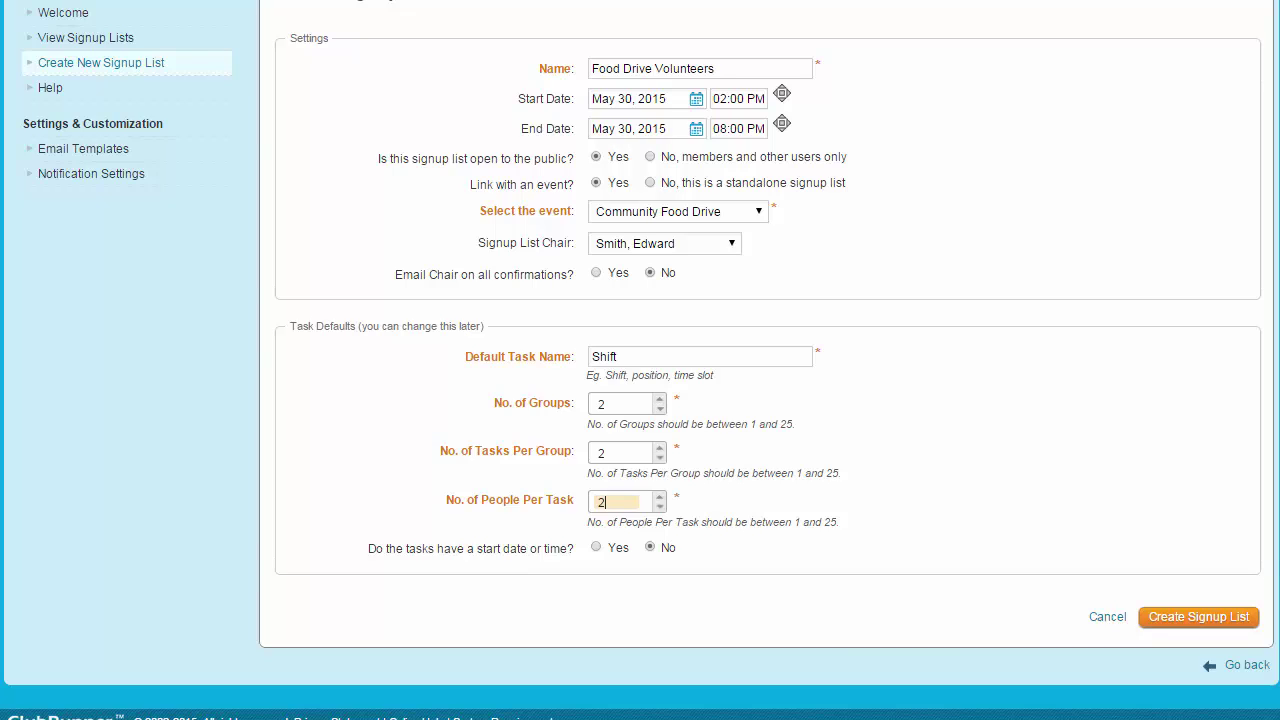
# Specify that the tasks have a start date or time, and set their end time to 08:00 PM
pyautogui.click(596, 547)
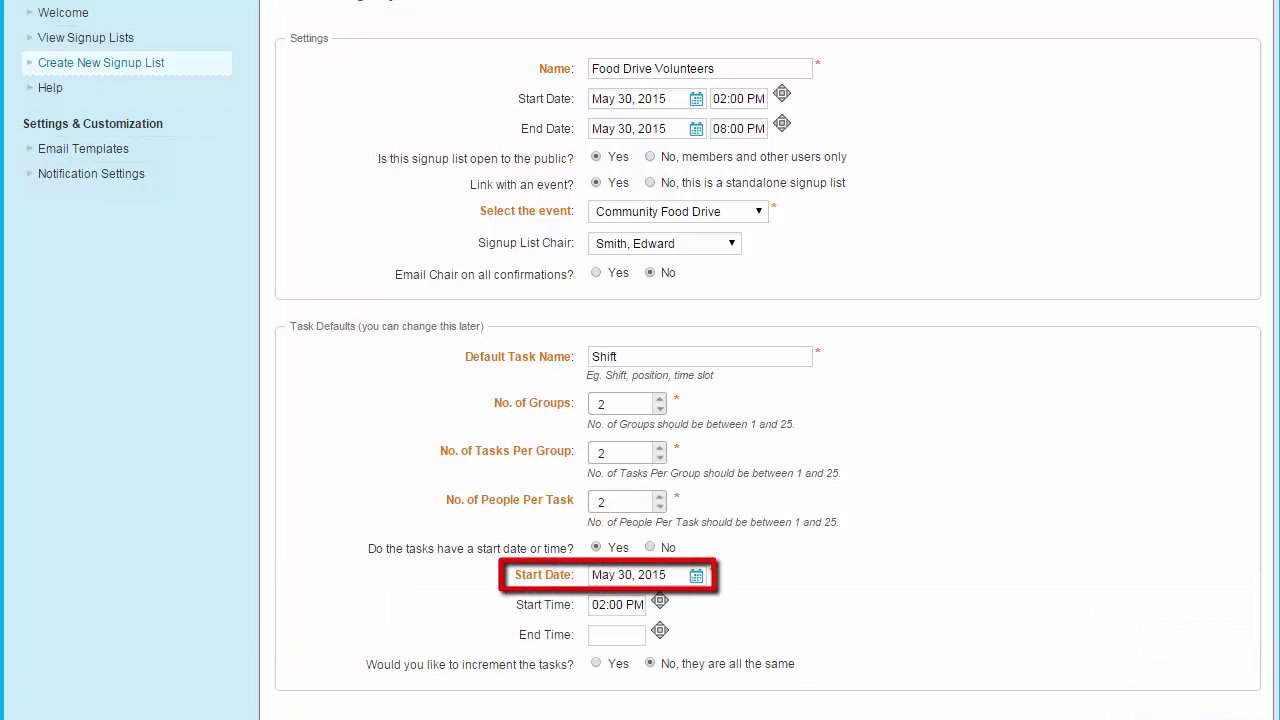
pyautogui.click(616, 635)
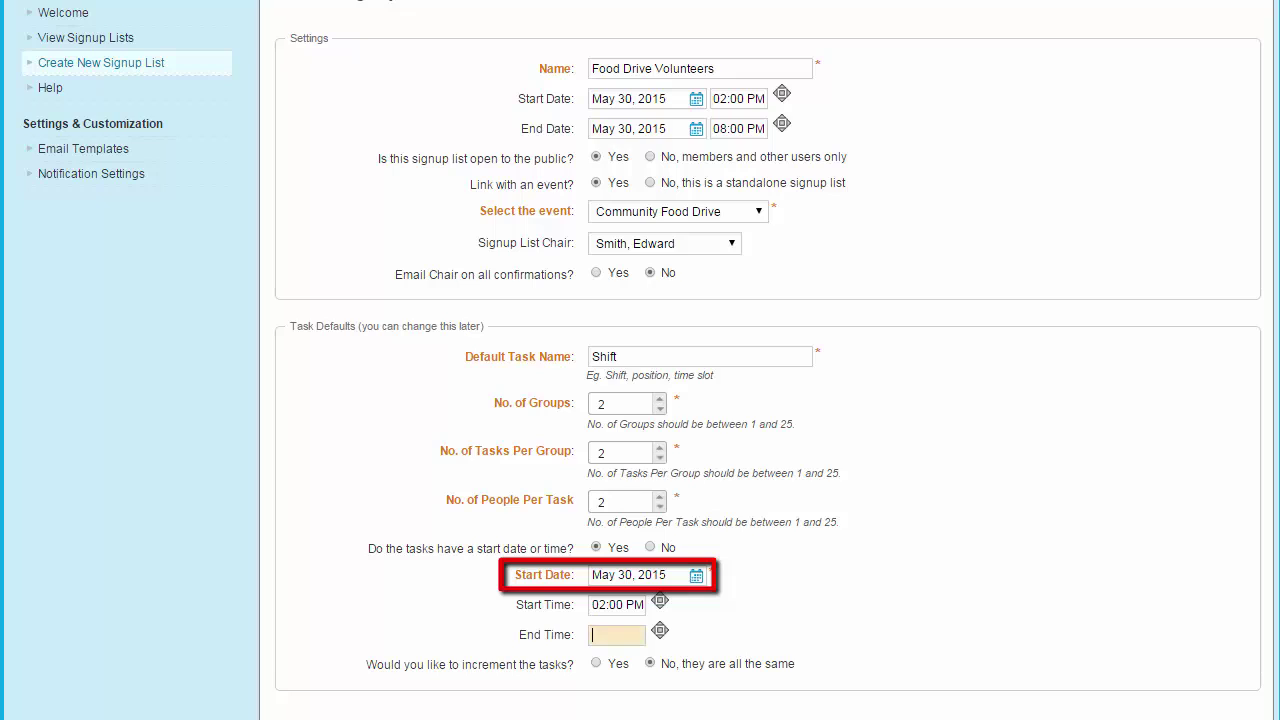
pyautogui.press('Up')
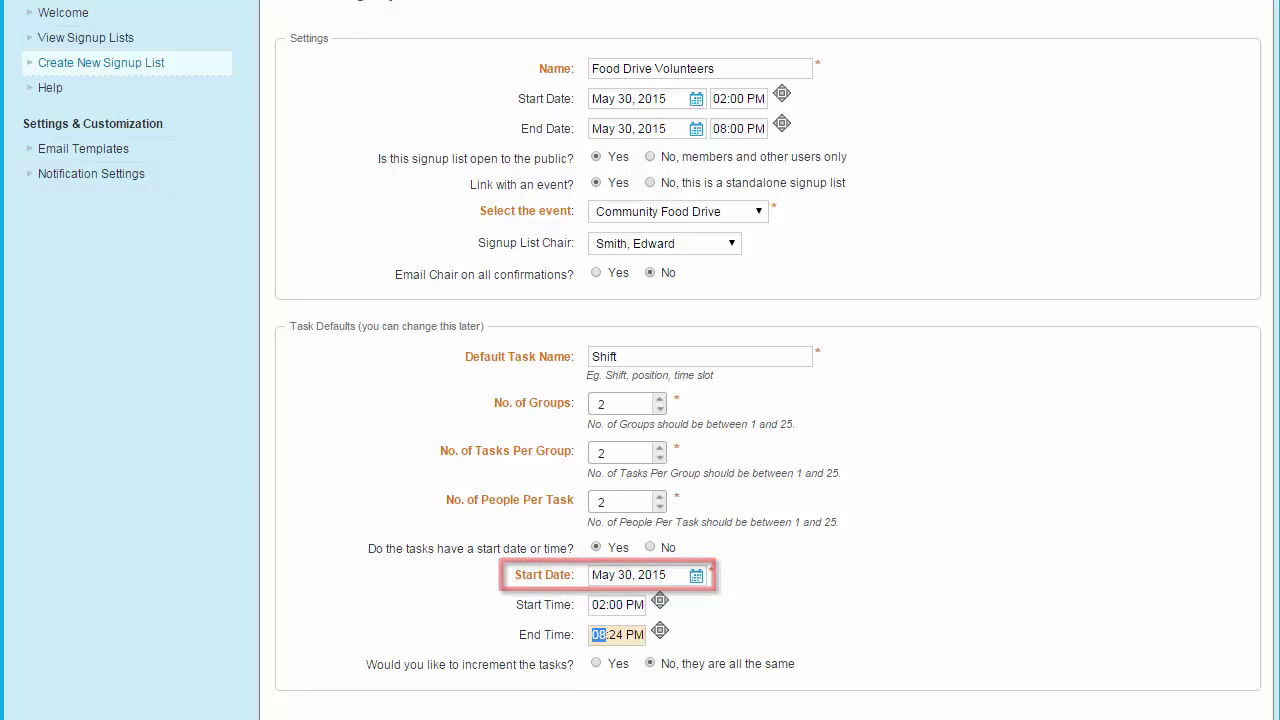
pyautogui.press('Right')
pyautogui.write('0')
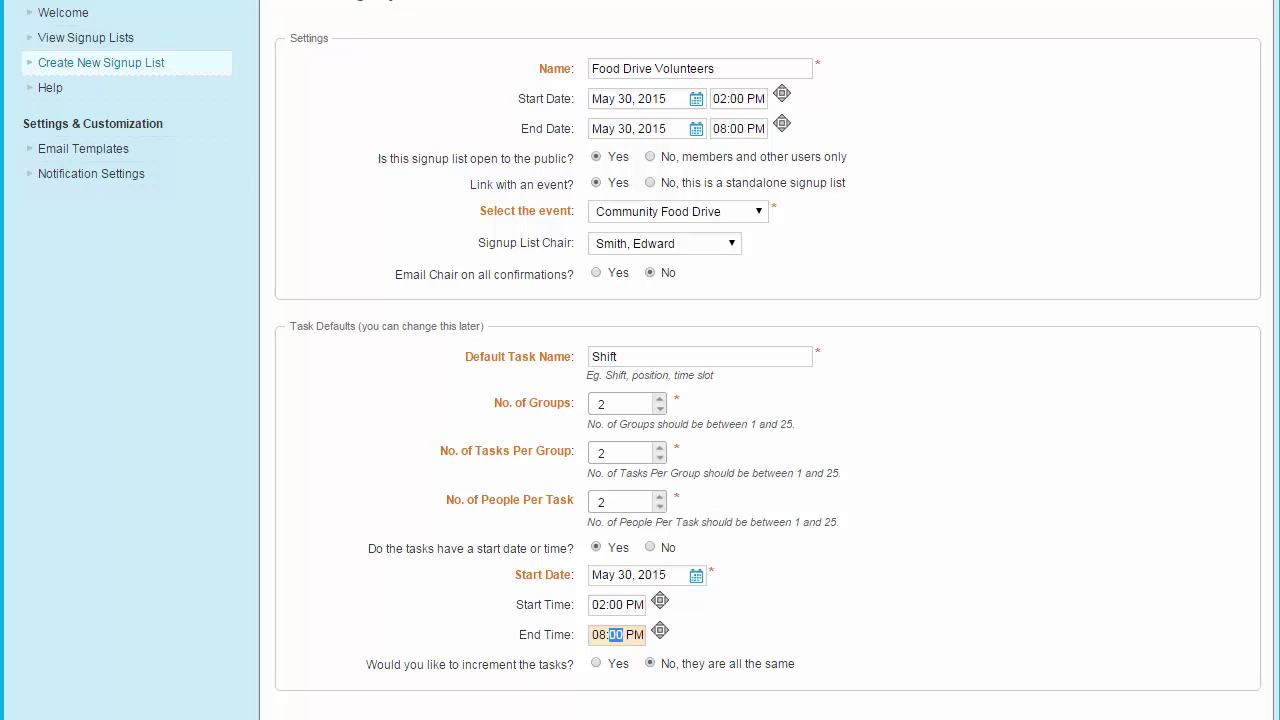
# Choose to increment the tasks, with Hours as the increment unit
pyautogui.click(596, 663)
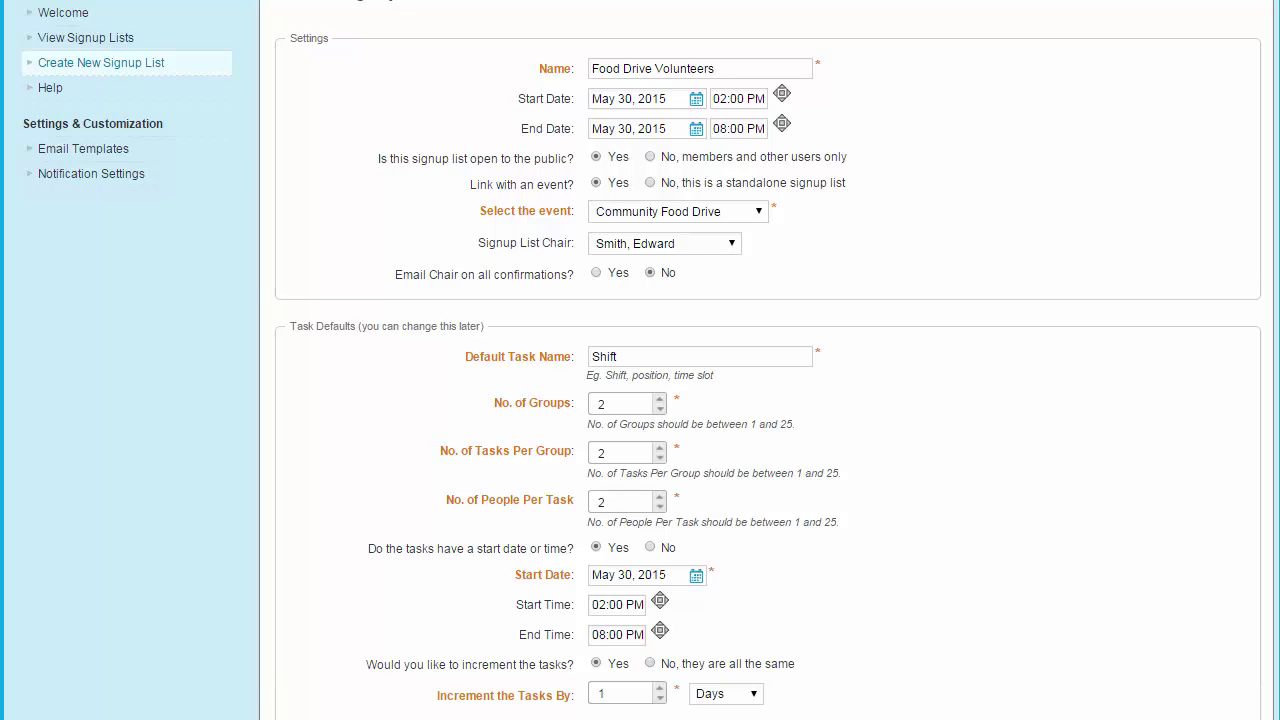
pyautogui.scroll(-3, 640, 360)
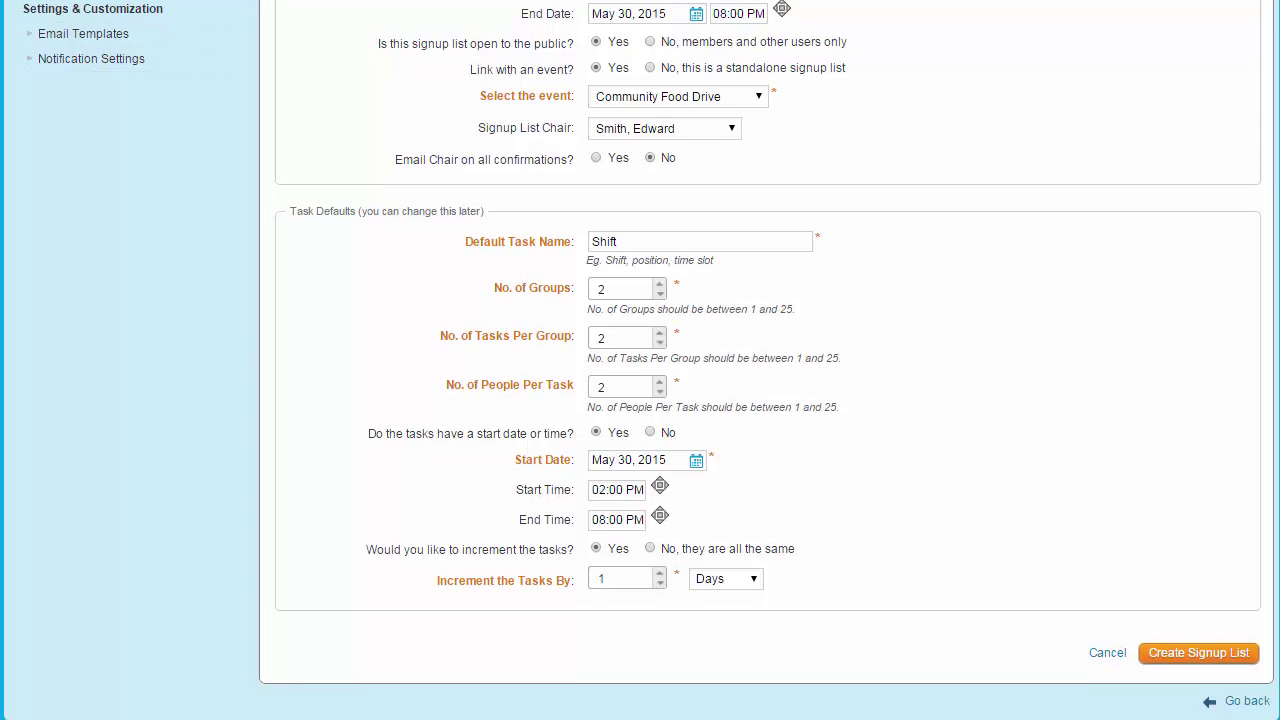
pyautogui.click(725, 579)
pyautogui.click(714, 611)
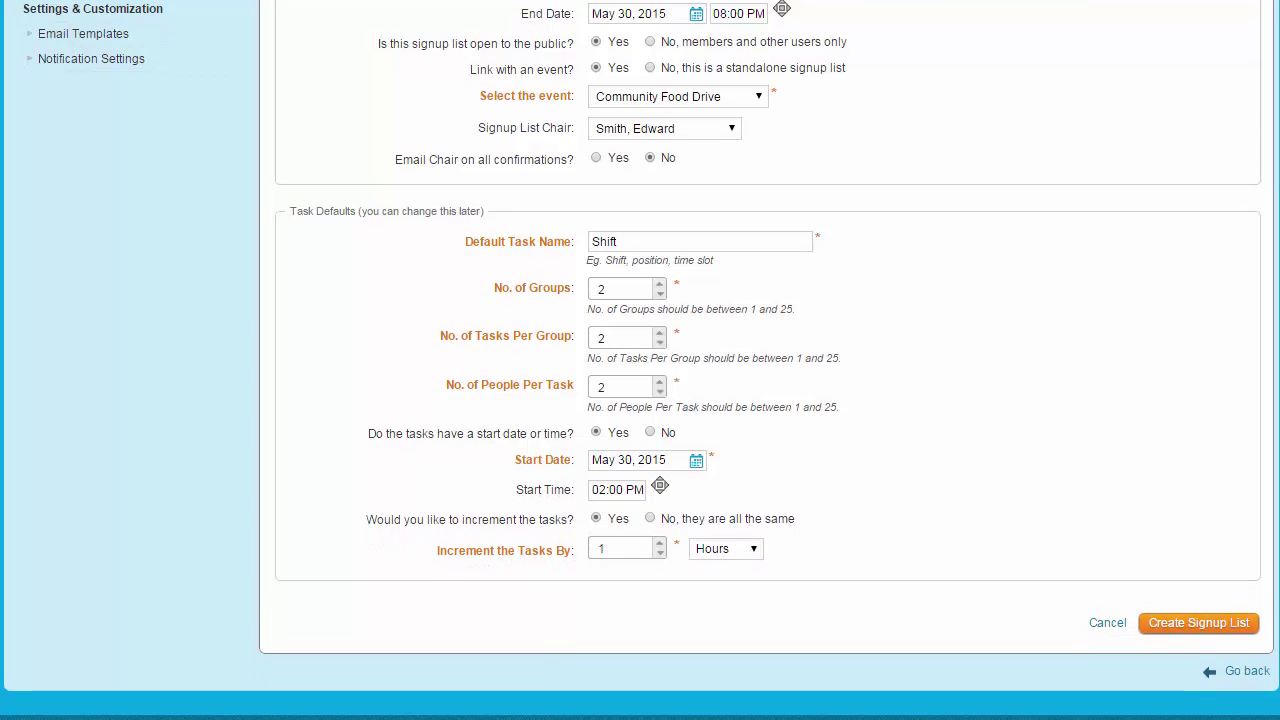
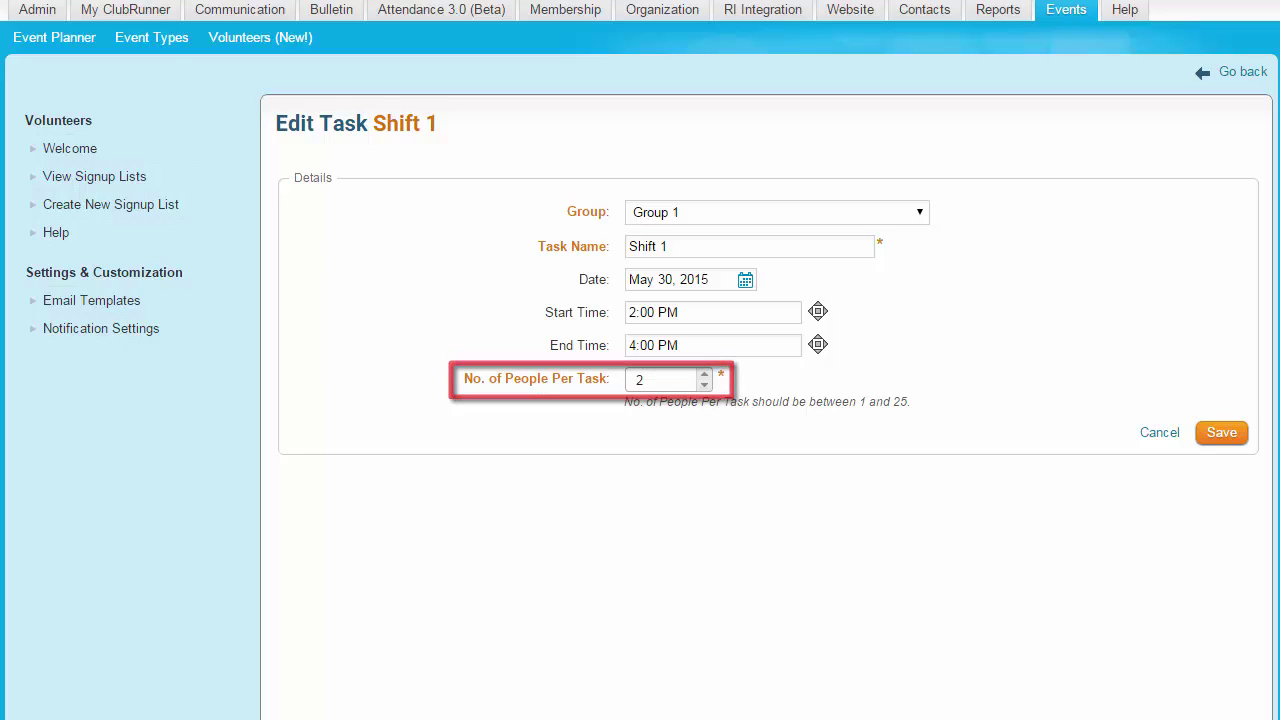
# Rename the Shift 1 task in Group 1 as "Food Collection Shift 1" and save it
pyautogui.click(648, 246)
pyautogui.hotkey('ctrl', 'a')
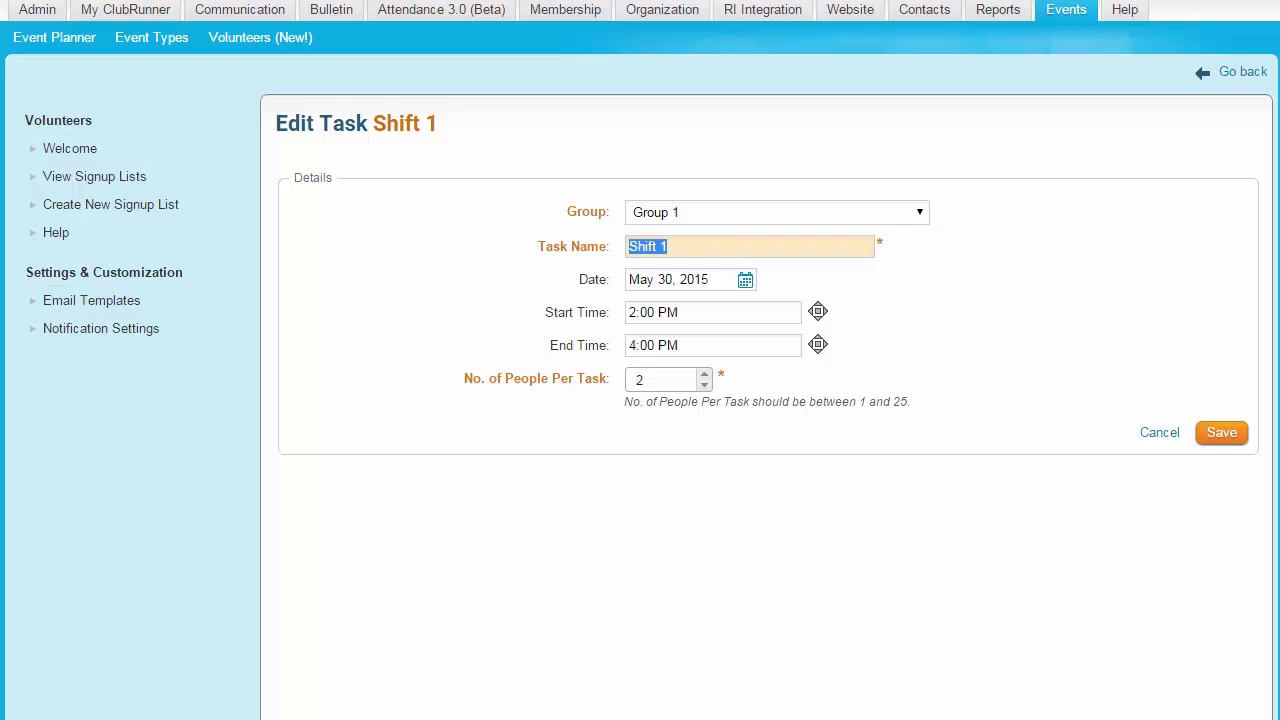
pyautogui.write('Food Colle')
pyautogui.press('BackSpace')
pyautogui.press('BackSpace')
pyautogui.press('BackSpace')
pyautogui.press('BackSpace')
pyautogui.press('BackSpace')
pyautogui.write('Collection')
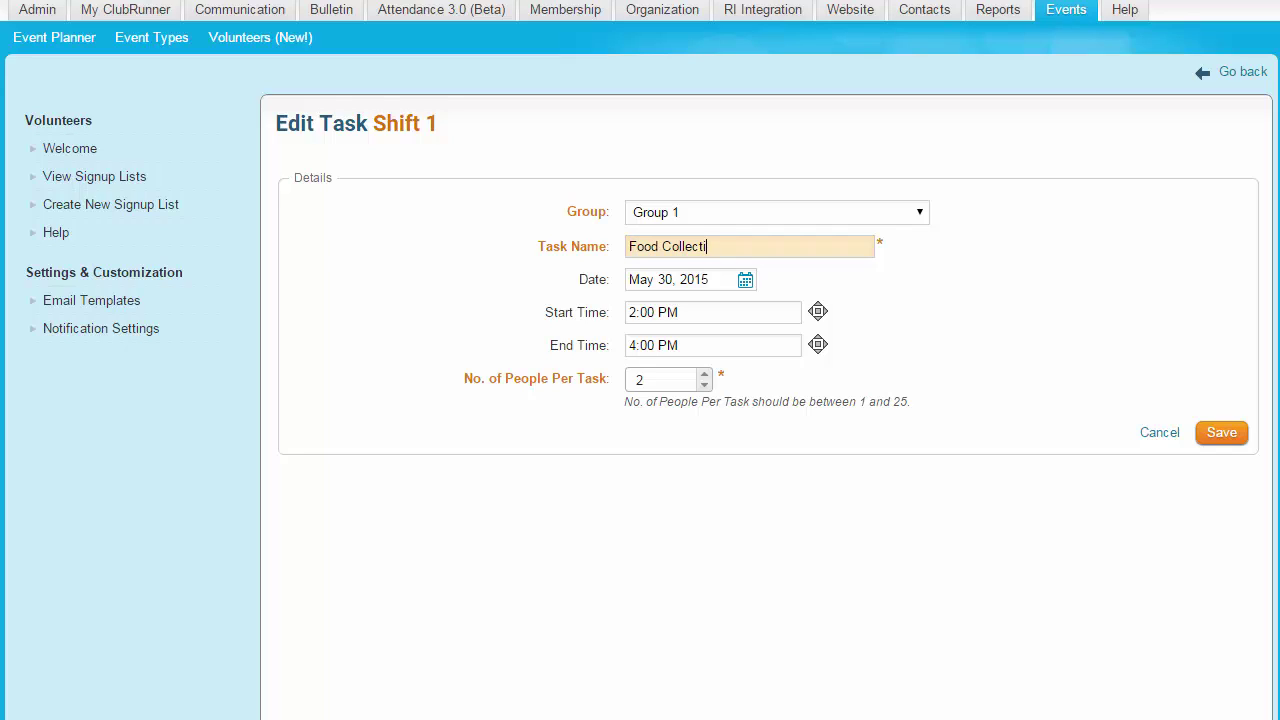
pyautogui.write(' Shift 1')
pyautogui.click(1221, 432)
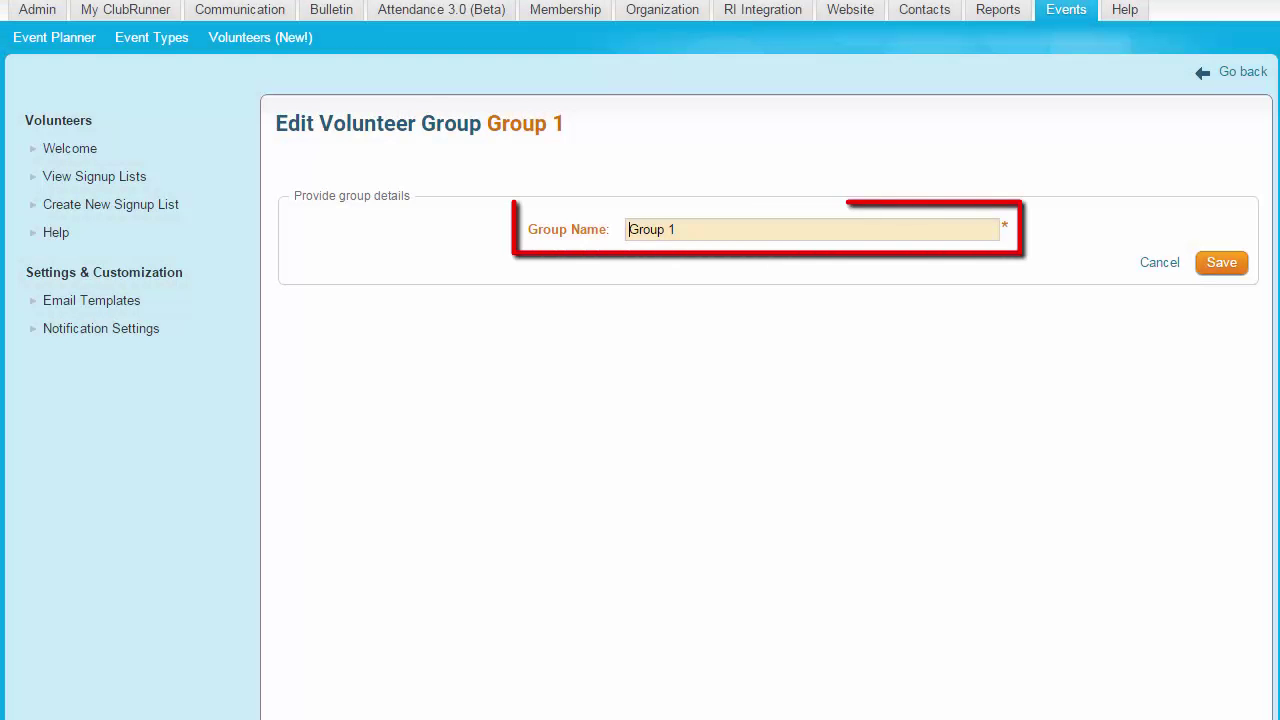
# Rename Group 1 as "Food Collection" and add another volunteer group named "Food Sorting"
pyautogui.hotkey('ctrl', 'a')
pyautogui.write('Food Collection')
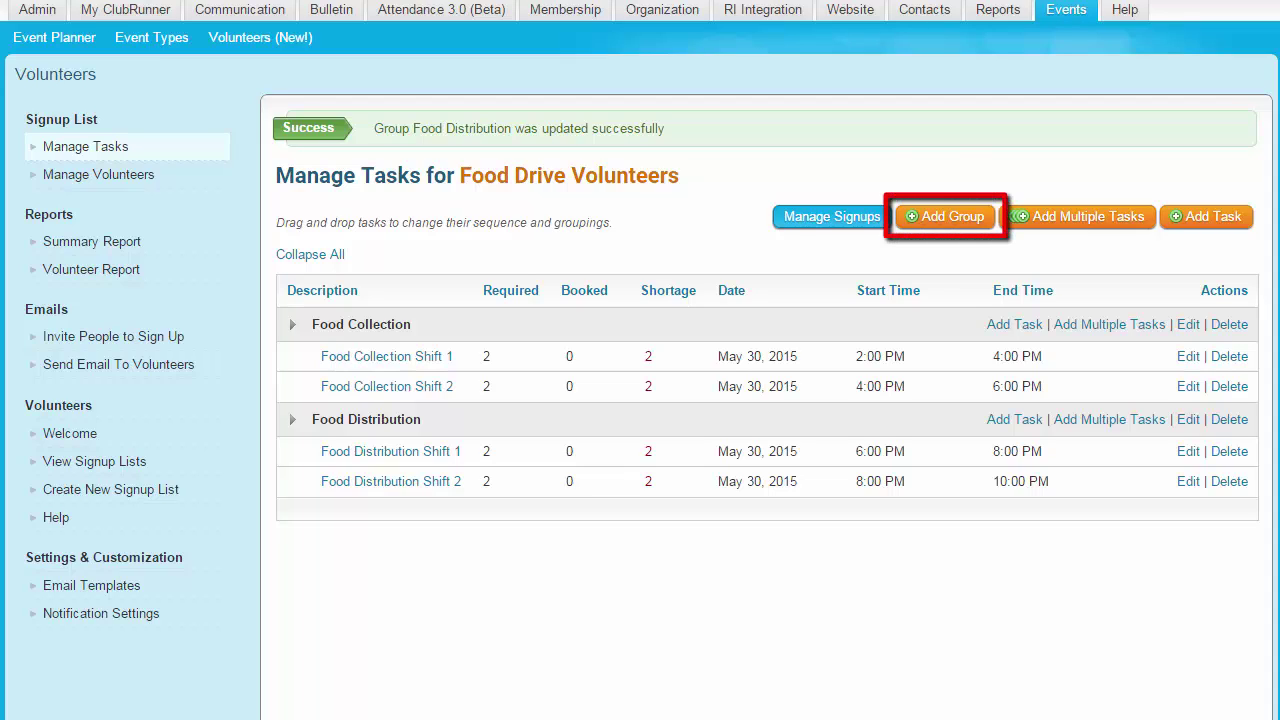
pyautogui.click(945, 216)
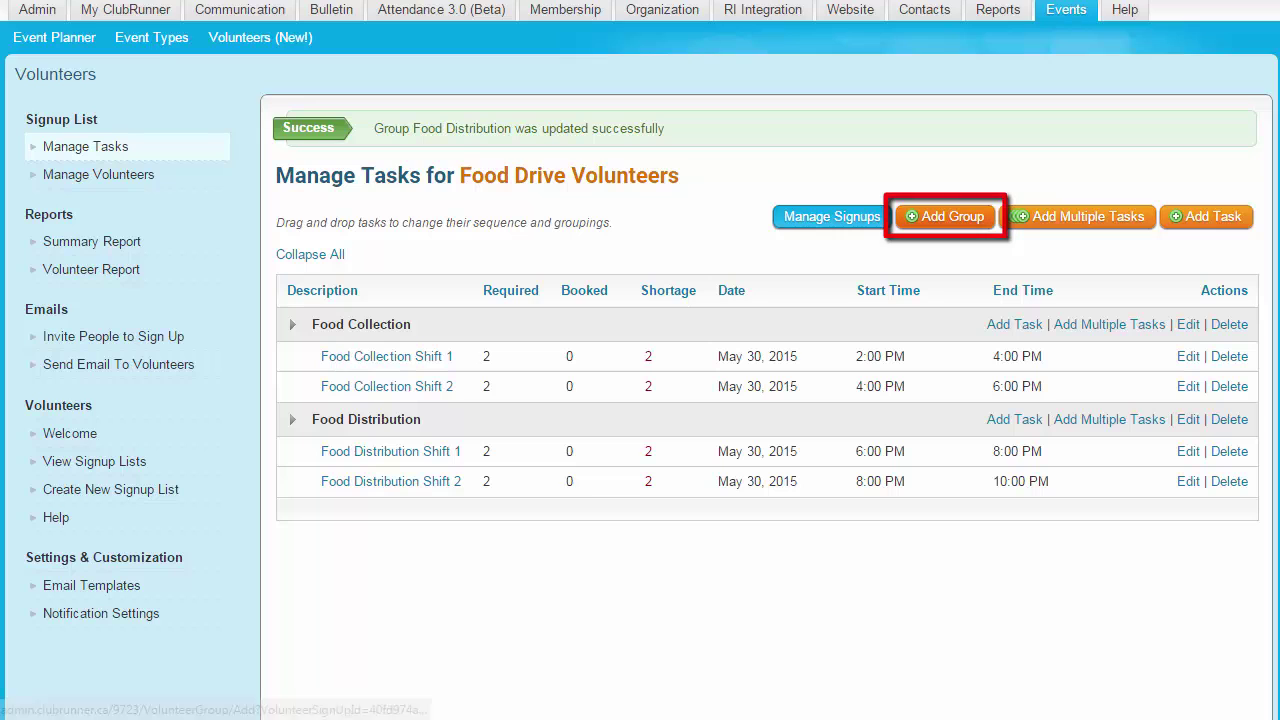
pyautogui.write('Food Sorting')
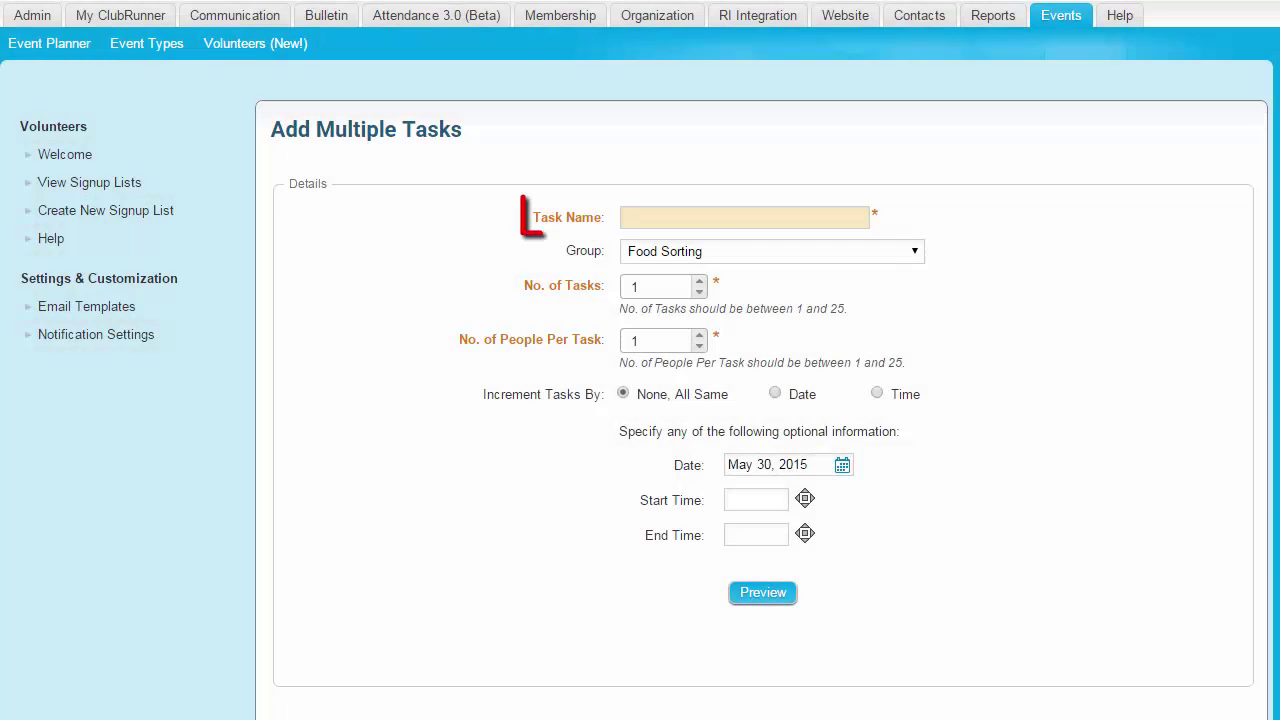
# Define multiple tasks named "Food Sorting and Packing" for the Food Sorting group, with 2 tasks and 2 people per task
pyautogui.write('Fo')
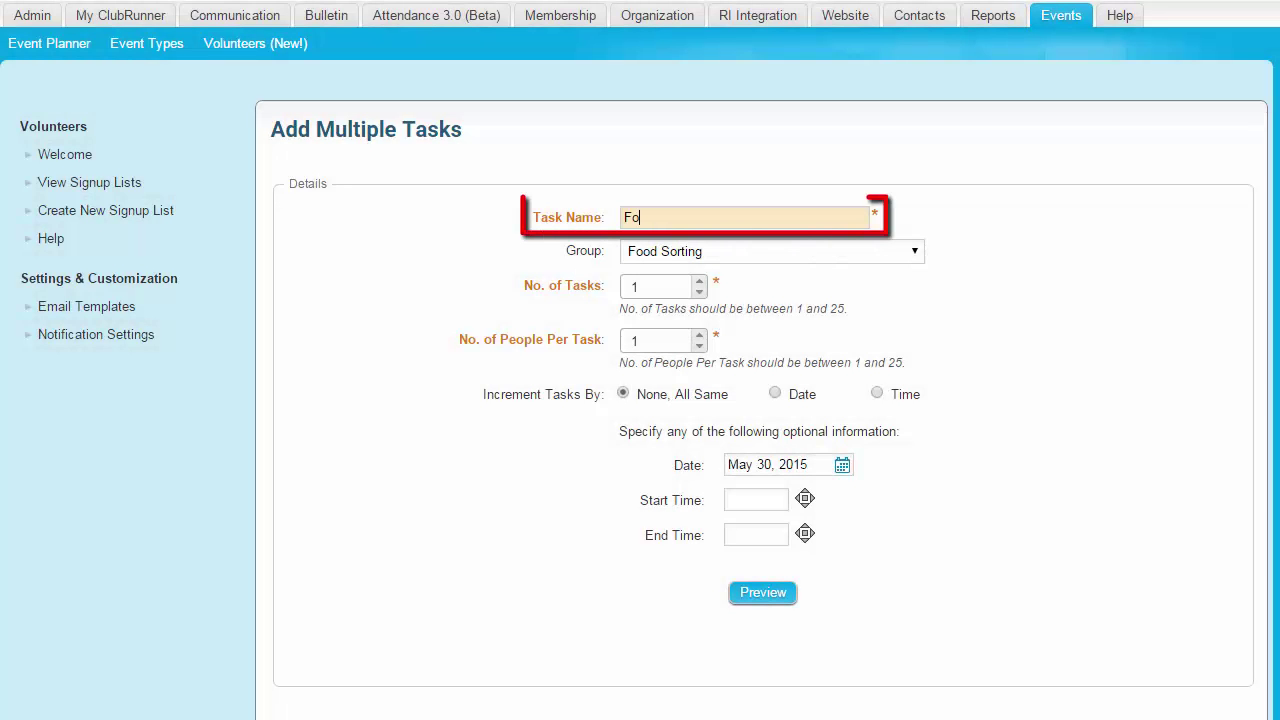
pyautogui.write('od Sortin')
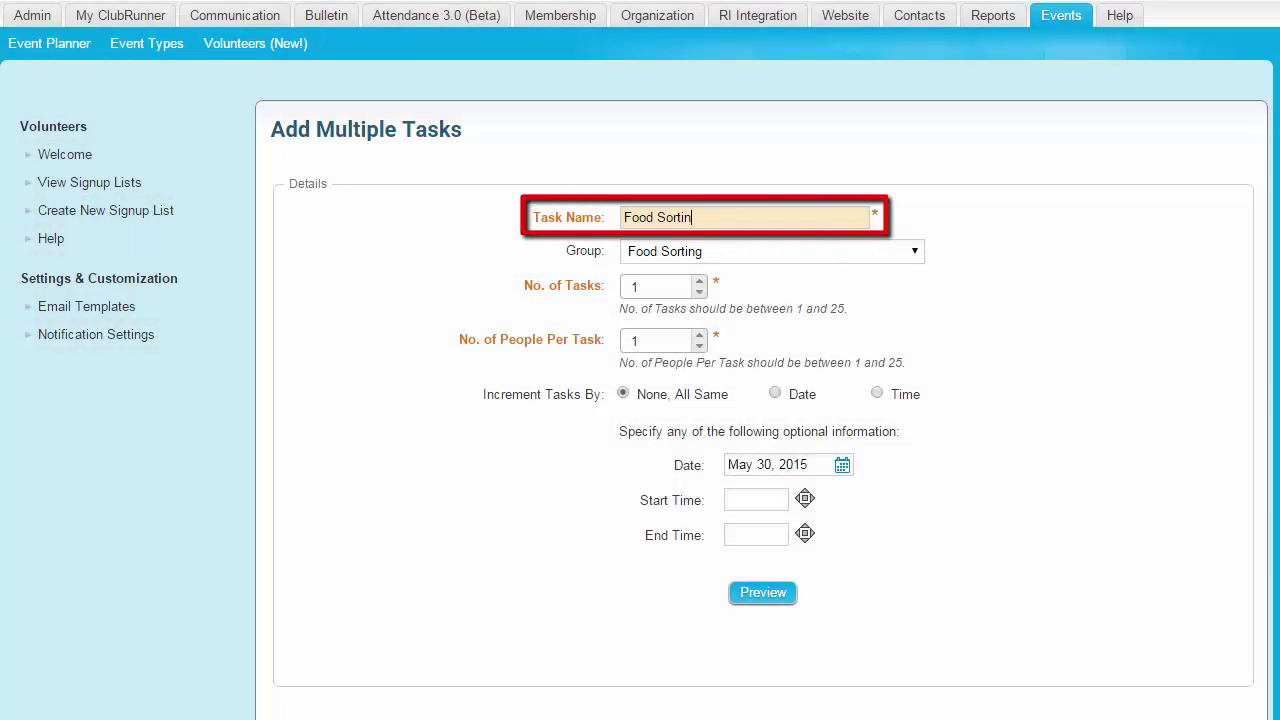
pyautogui.write('g and Packing')
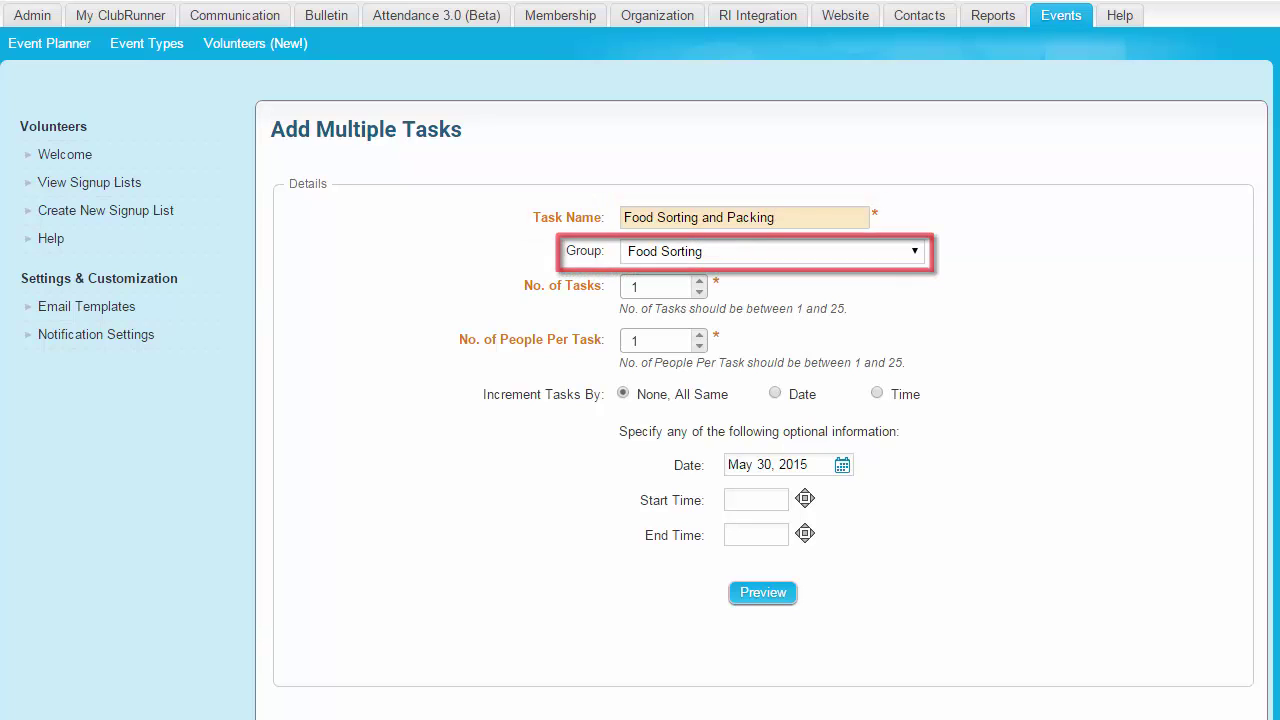
pyautogui.press('Tab')
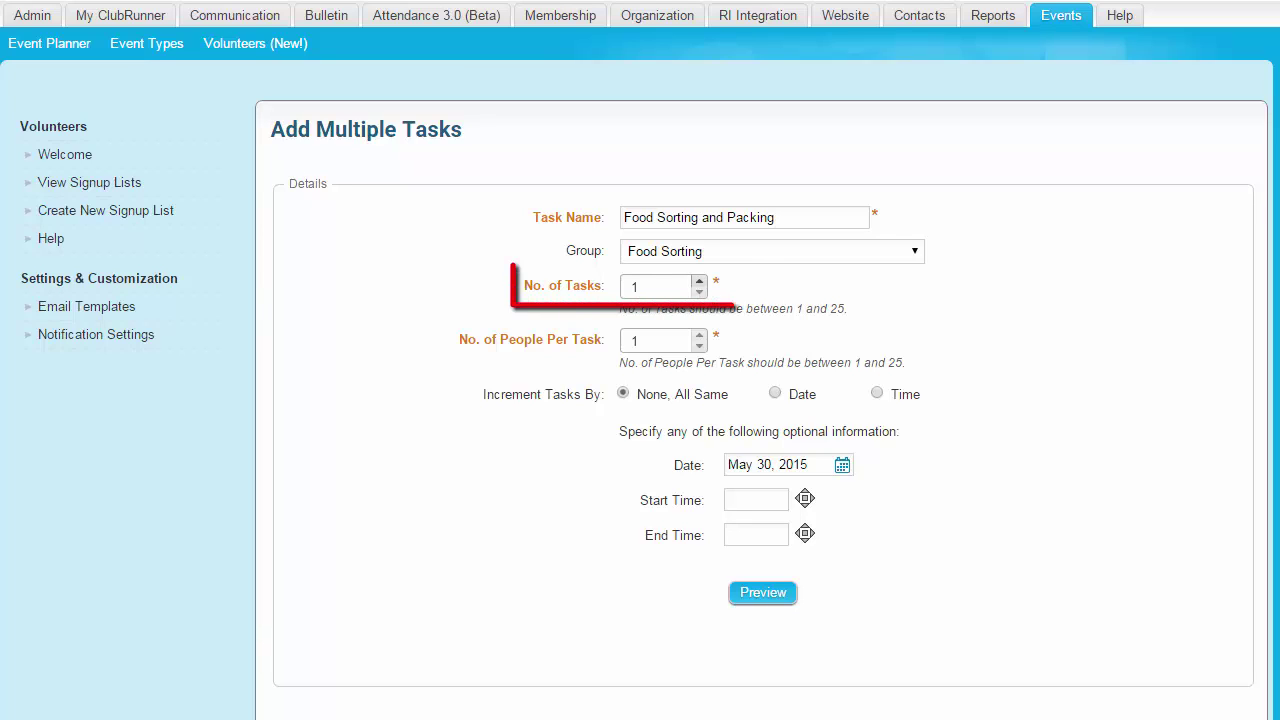
pyautogui.write('2')
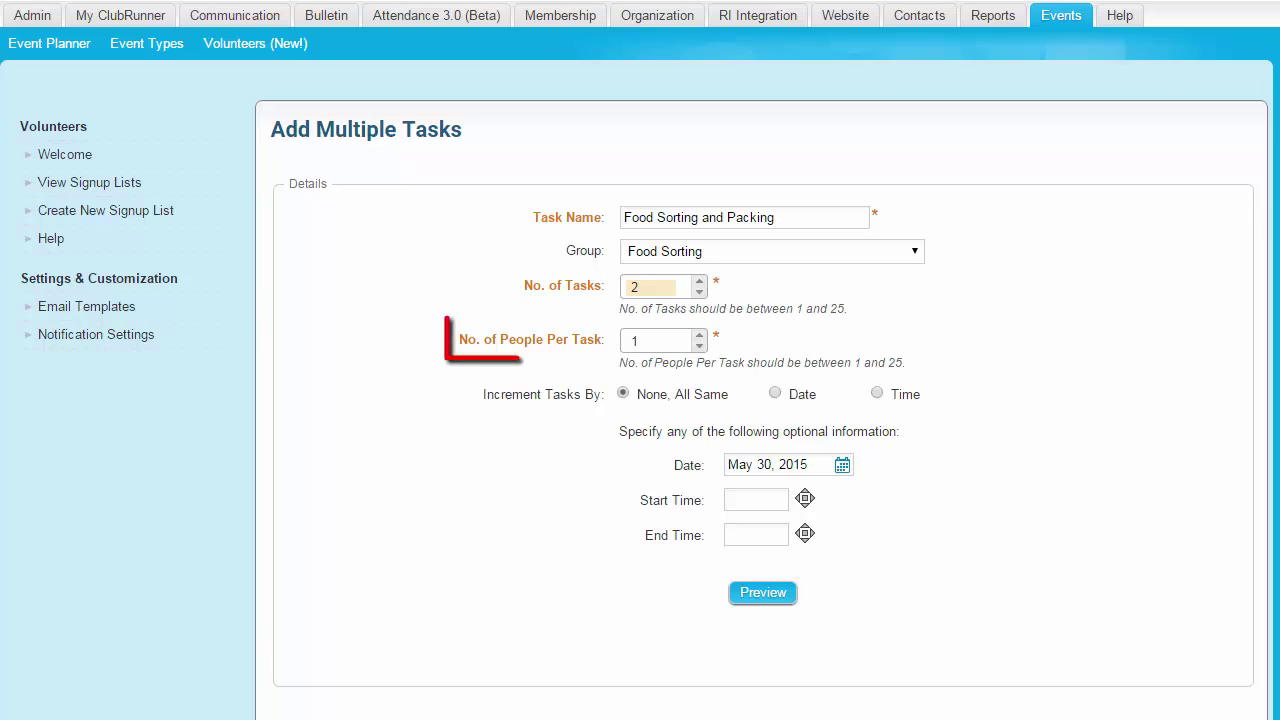
pyautogui.press('Tab')
pyautogui.write('2')
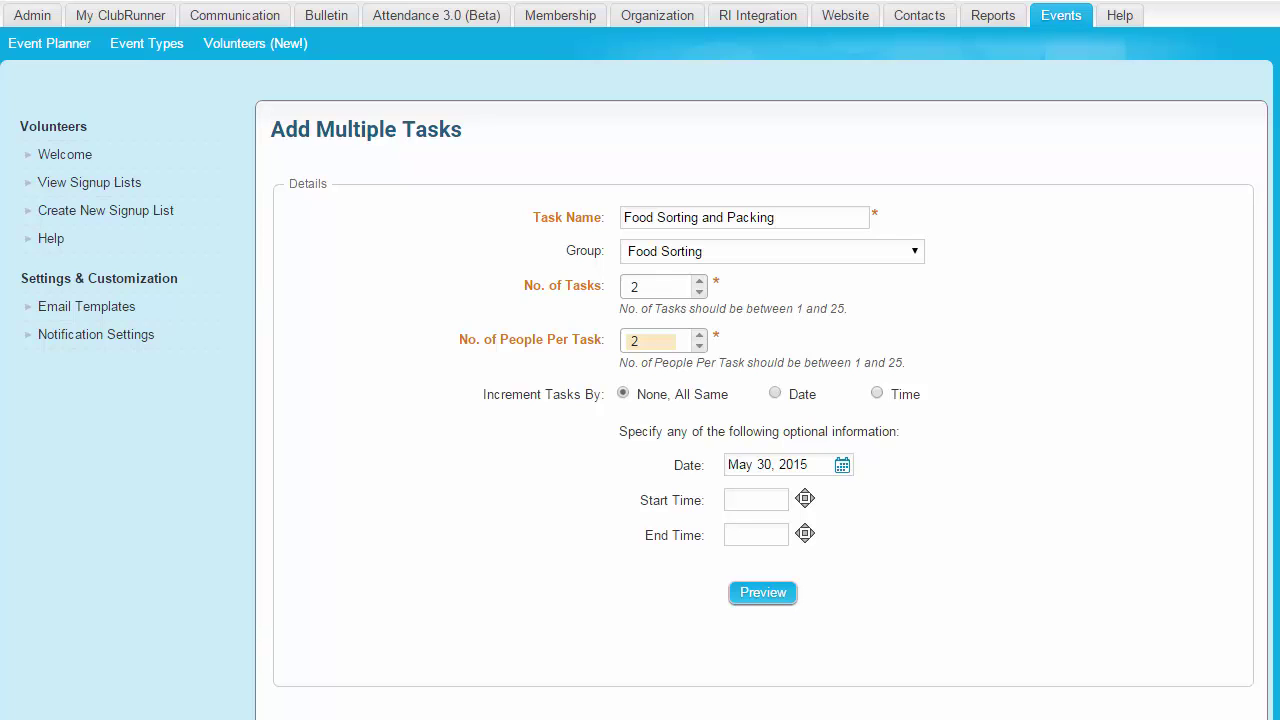
# Increment the Food Sorting and Packing tasks by 2 hours of time, starting at 2:00 PM, and save them after previewing
pyautogui.click(876, 393)
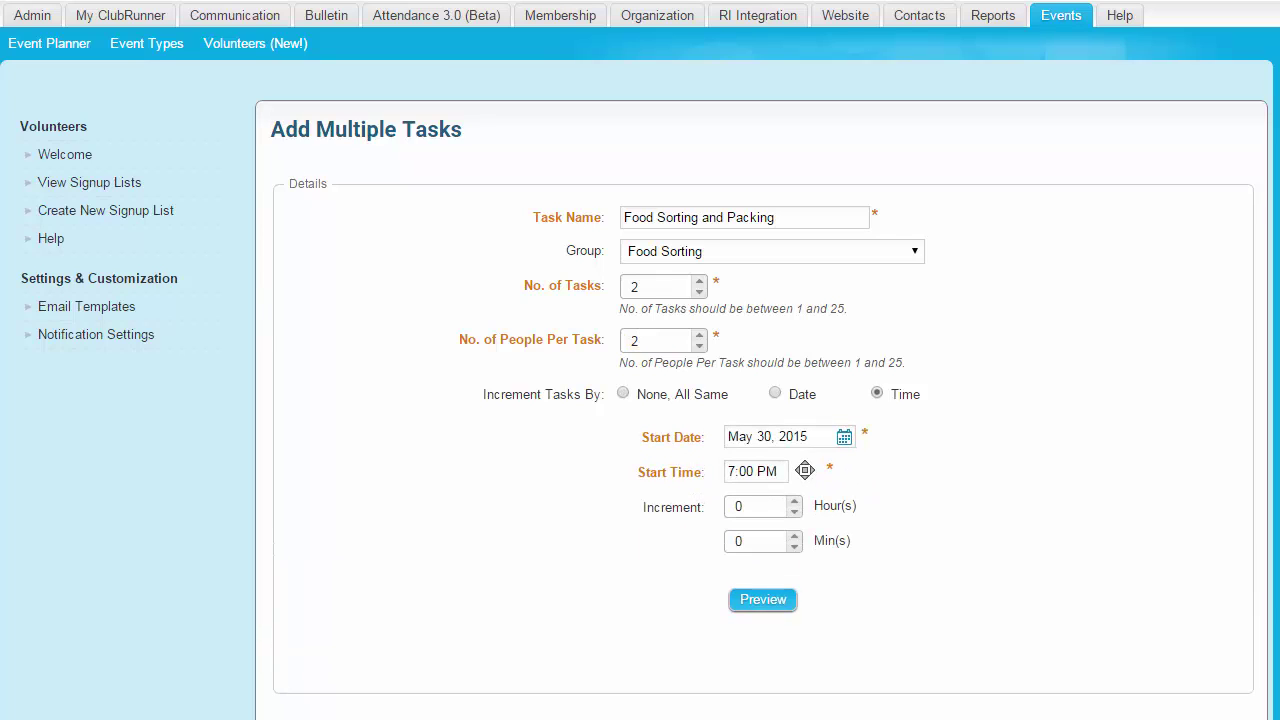
pyautogui.click(758, 506)
pyautogui.write('2')
pyautogui.click(735, 471)
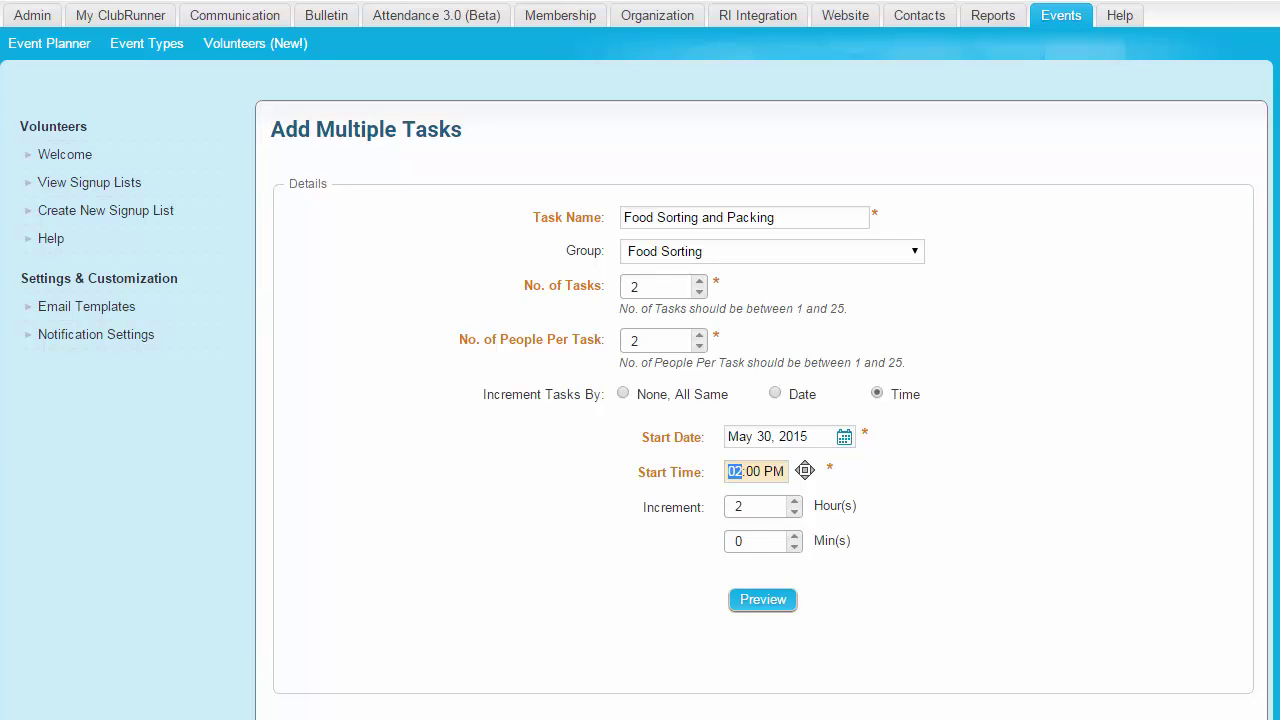
pyautogui.click(805, 470)
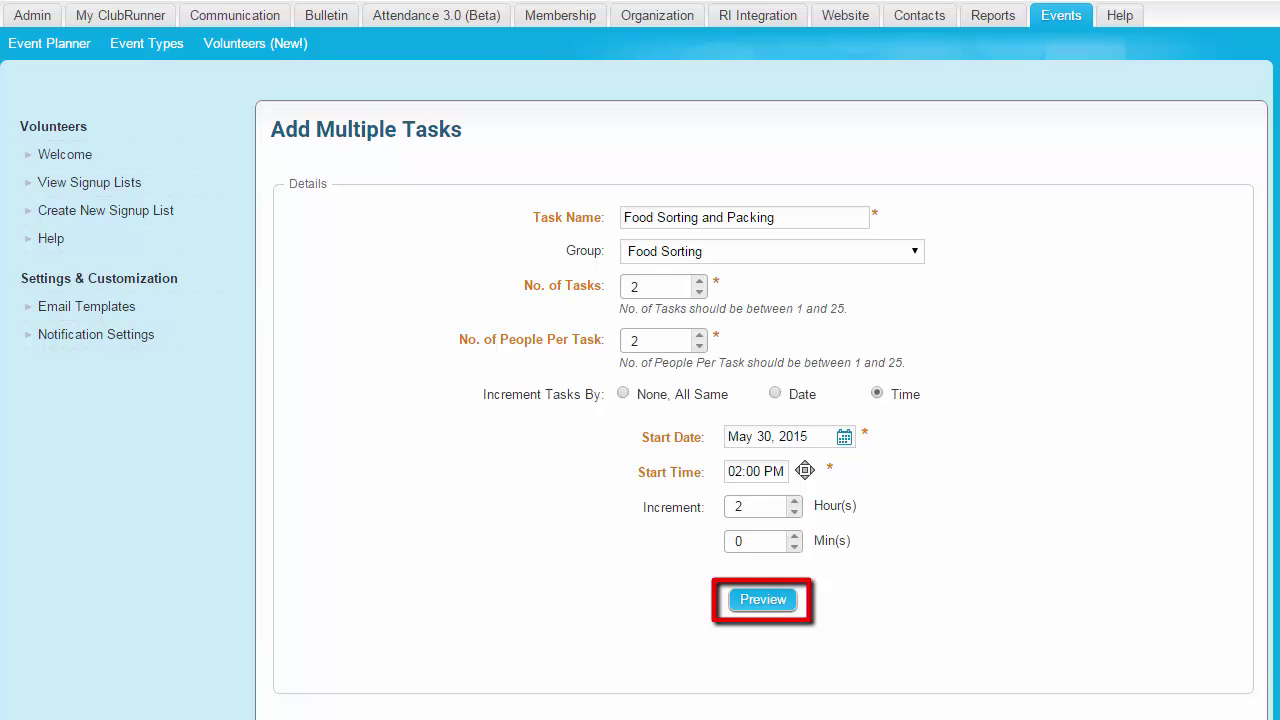
pyautogui.click(763, 599)
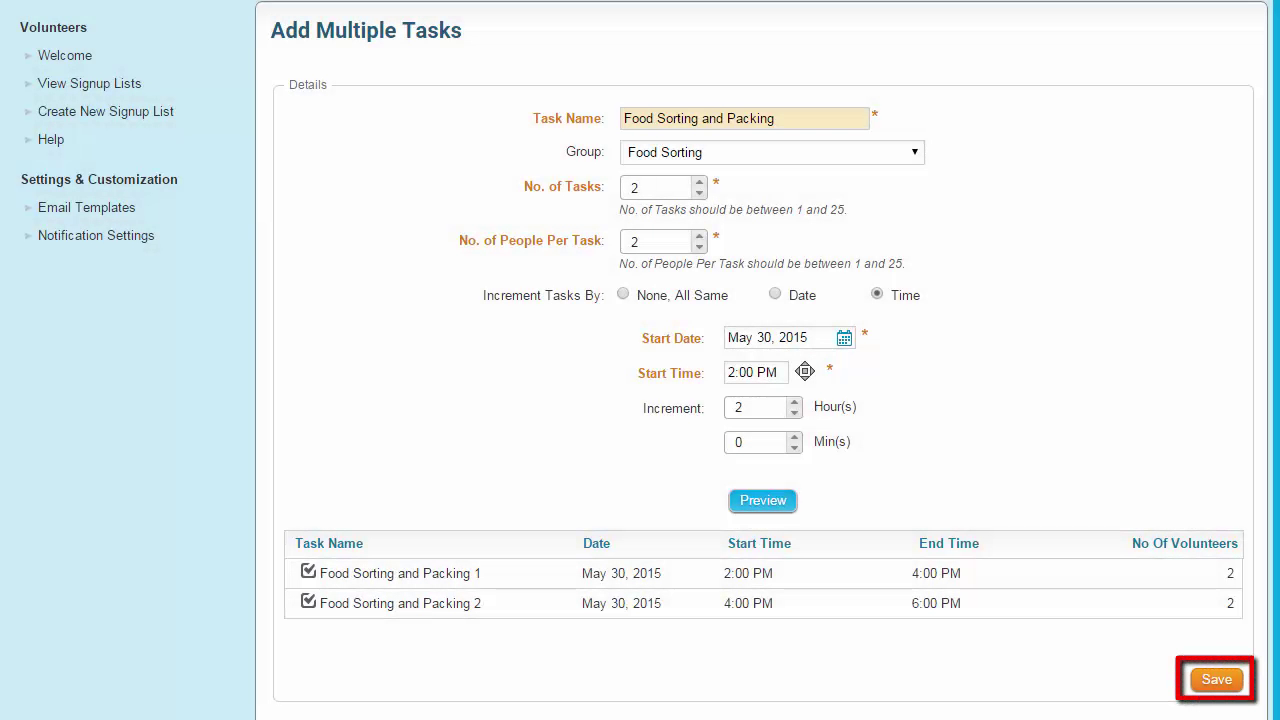
pyautogui.click(1217, 679)
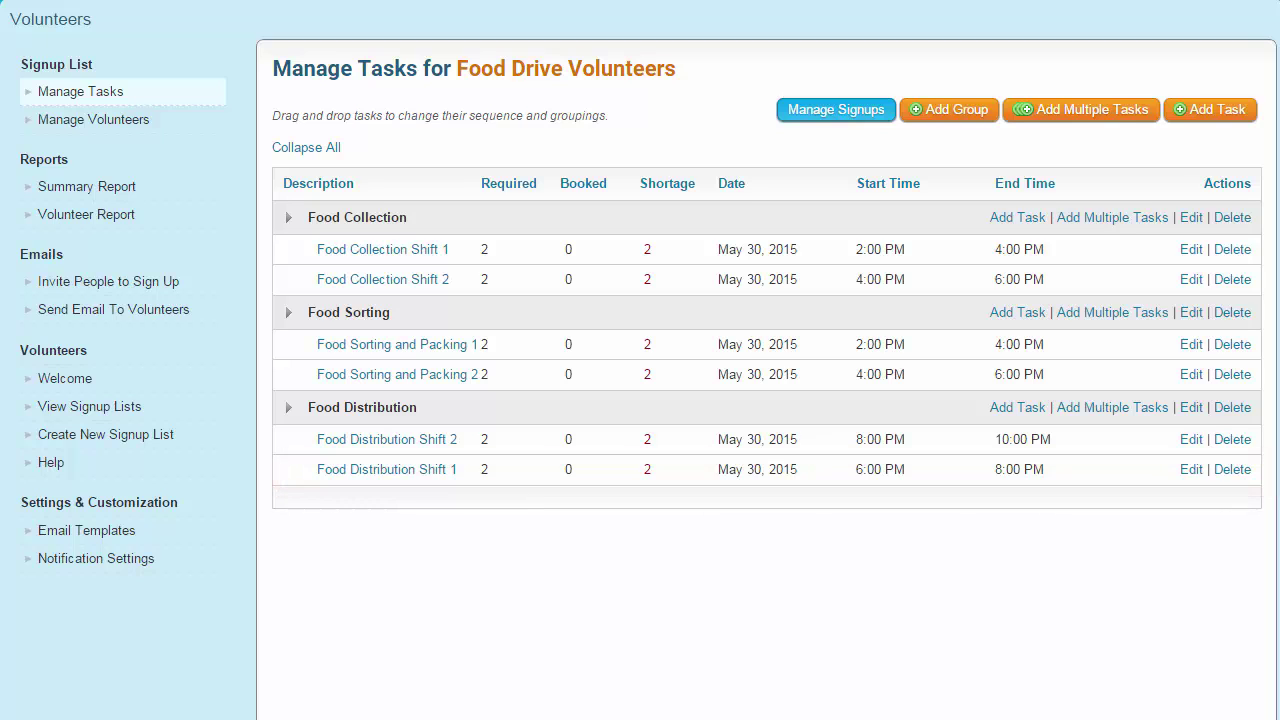
# Reorder the Food Distribution group's tasks by moving Food Distribution Shift 1 above Food Distribution Shift 2
pyautogui.moveTo(387, 469); pyautogui.dragTo(387, 463)
pyautogui.moveTo(387, 402); pyautogui.dragTo(387, 344)
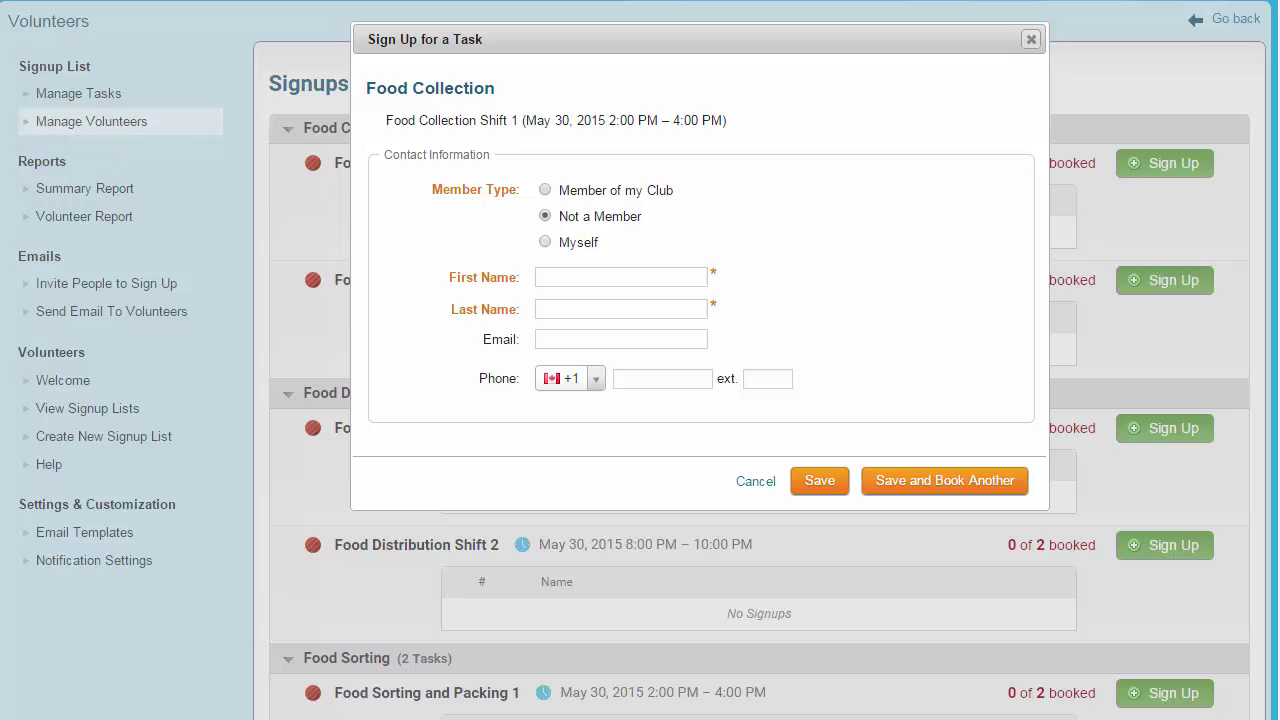
# Review the Member of my Club and Not a Member signup options for Food Collection Shift 1, and choose Myself as the member type
pyautogui.click(545, 190)
pyautogui.click(617, 277)
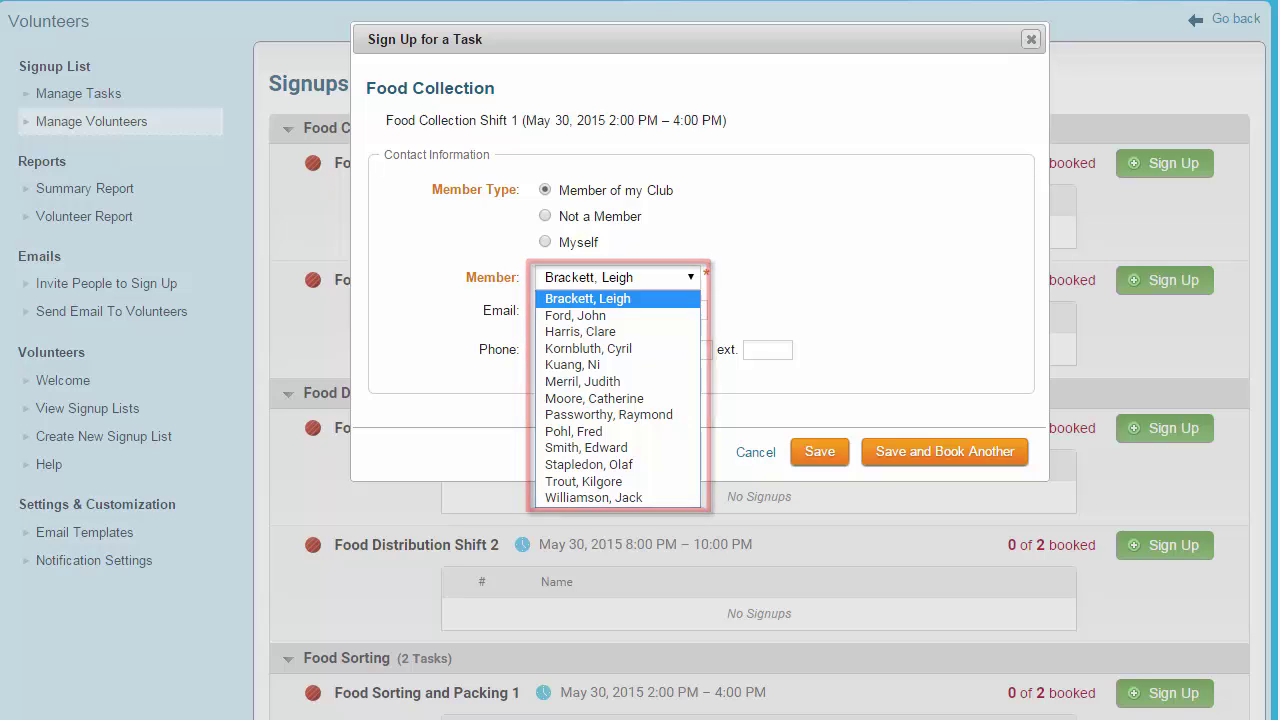
pyautogui.press('Escape')
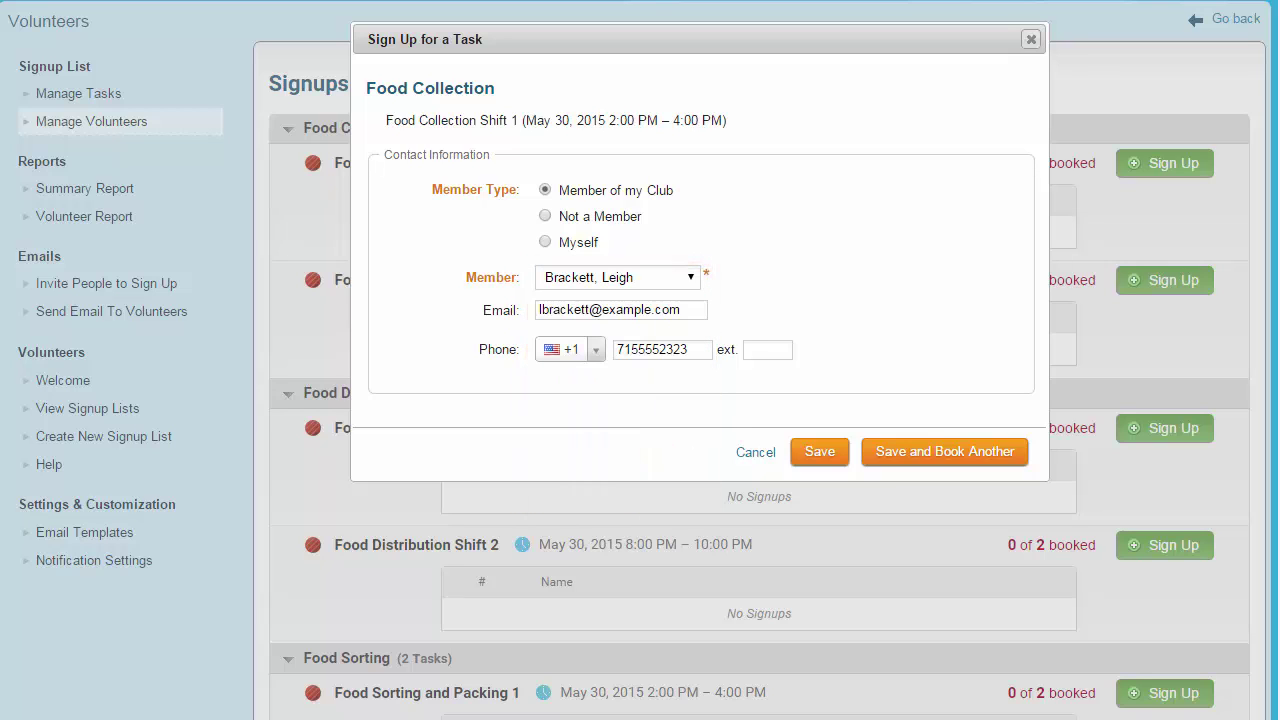
pyautogui.click(545, 216)
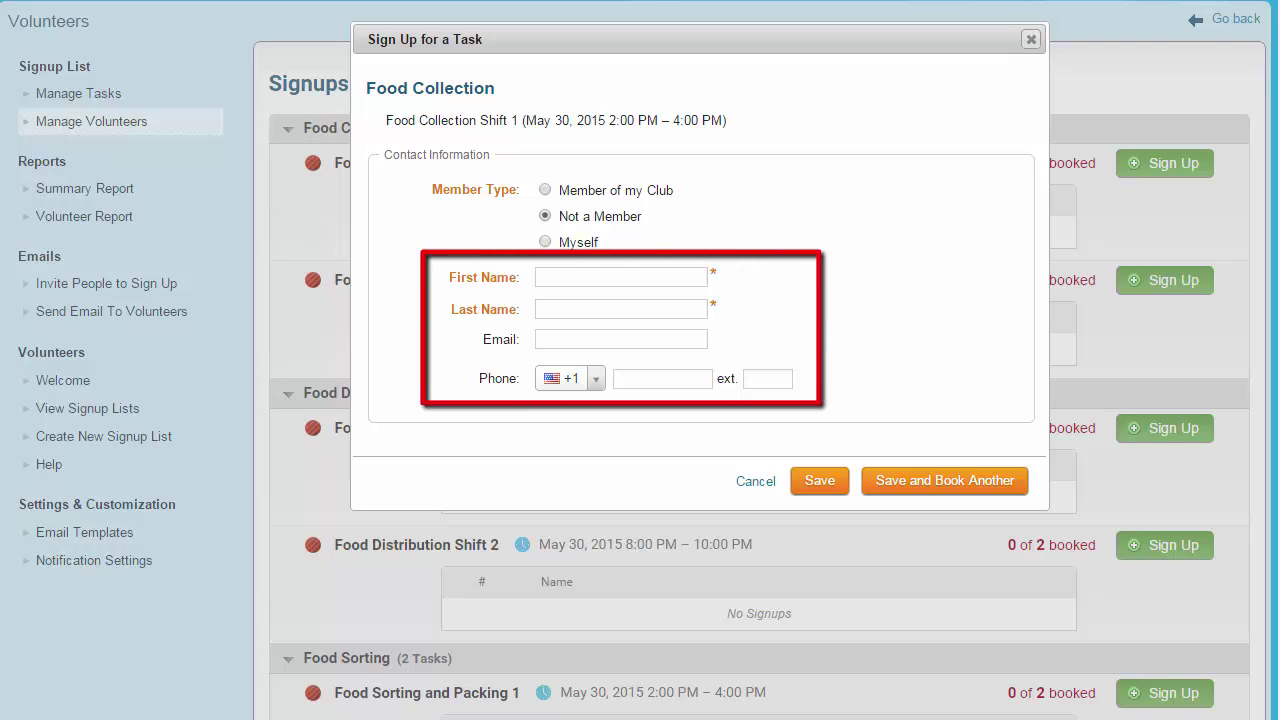
pyautogui.click(545, 241)
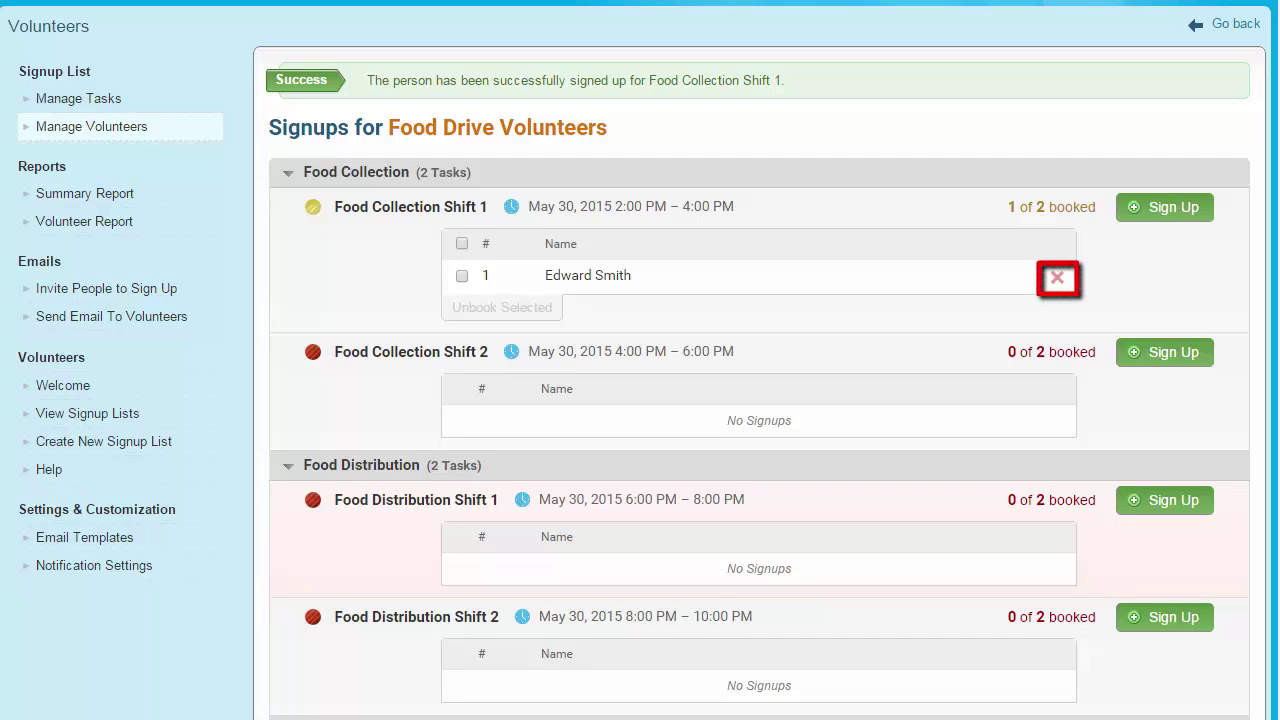
# Select the volunteer booked in Food Collection Shift 1
pyautogui.click(462, 275)
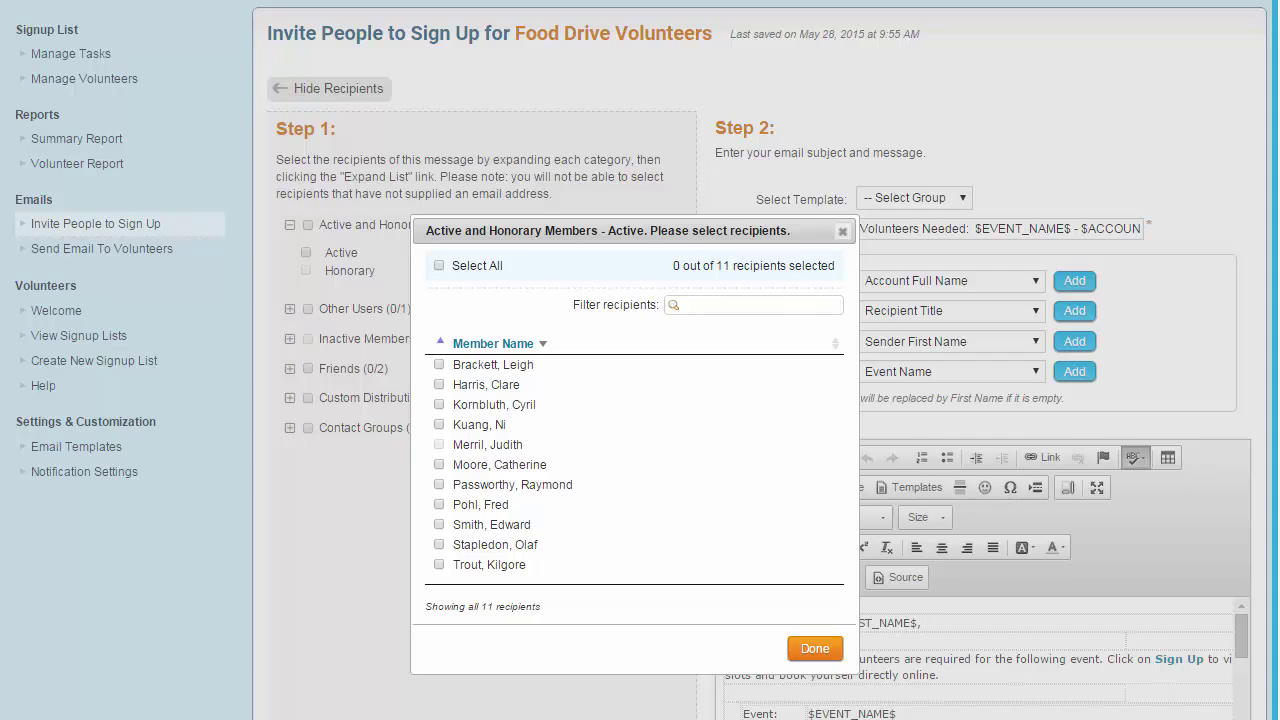
# Select the last two active members in the recipient list for the signup invitation
pyautogui.click(438, 564)
pyautogui.click(438, 544)
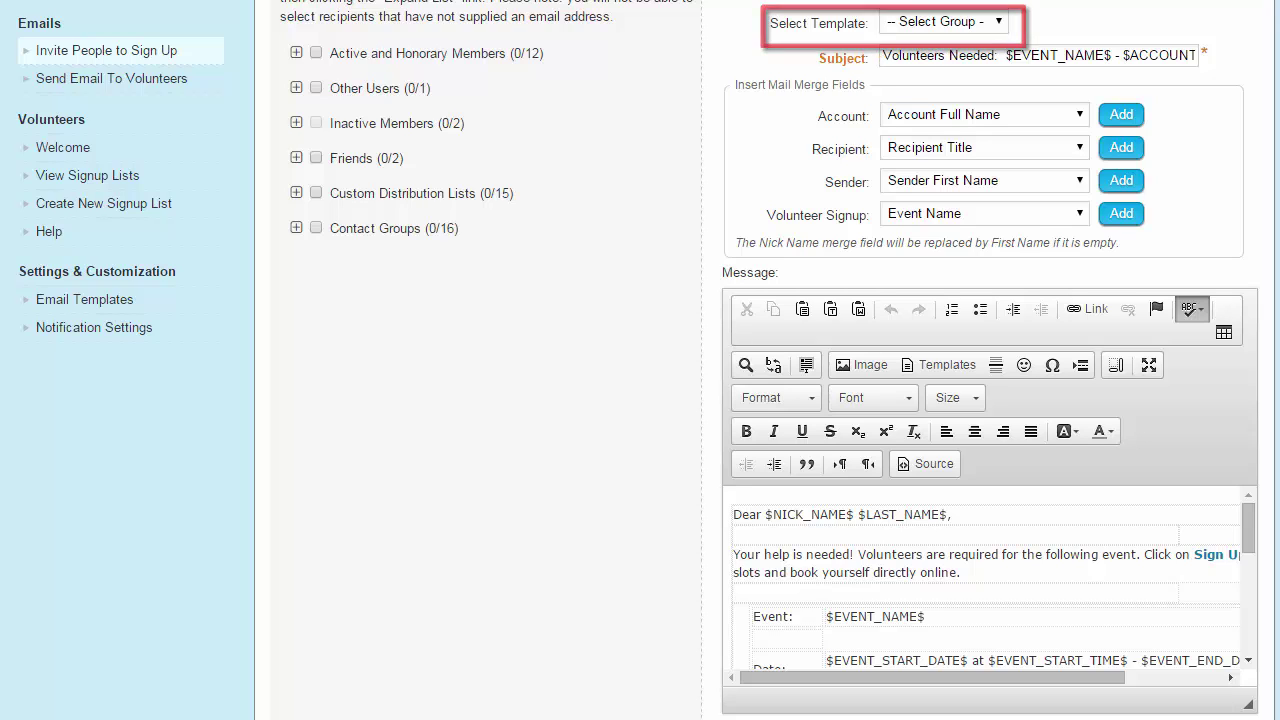
# Choose the Custom template group for the invitation email and review its message and attachment sections
pyautogui.click(943, 21)
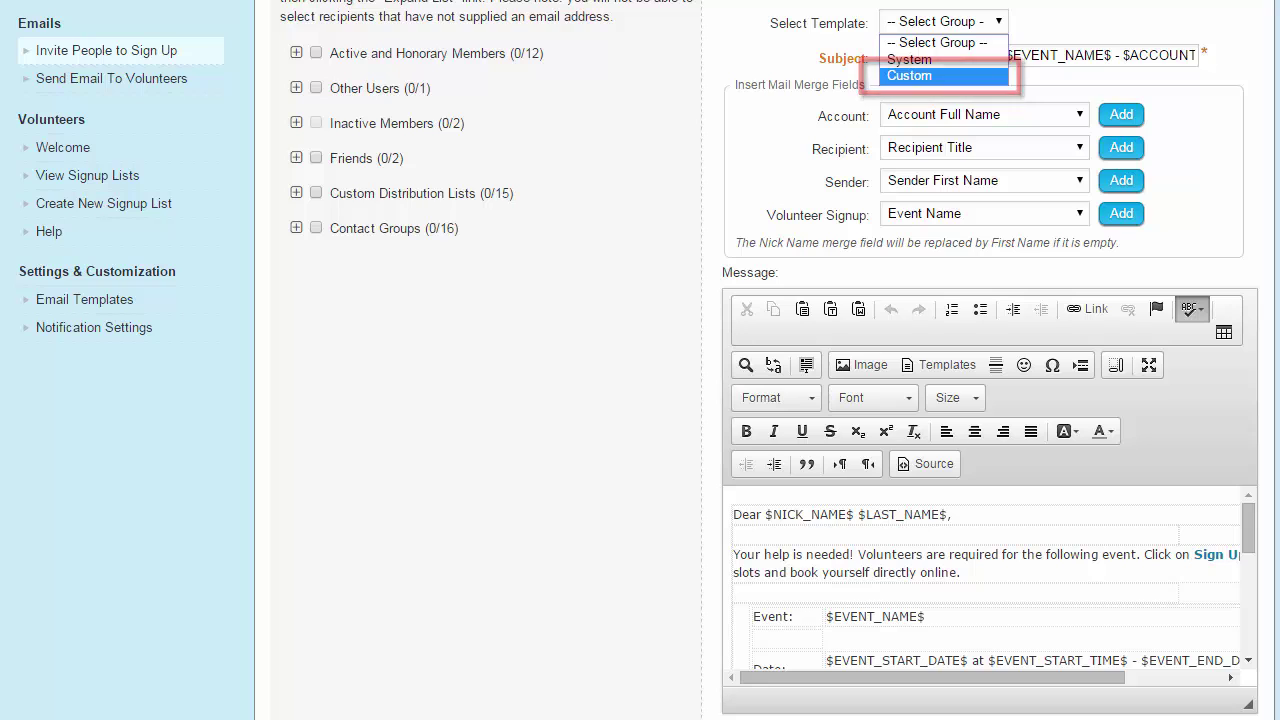
pyautogui.click(909, 76)
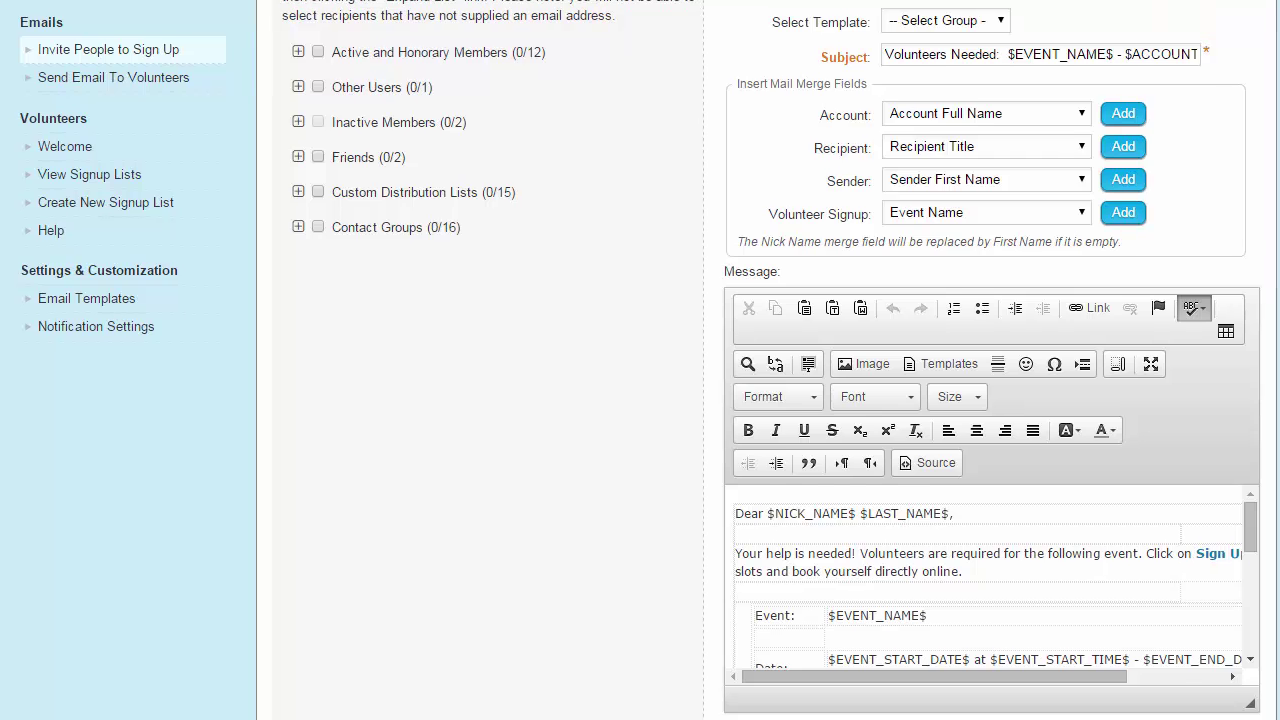
pyautogui.scroll(-3, 640, 400)
pyautogui.scroll(-5, 990, 360)
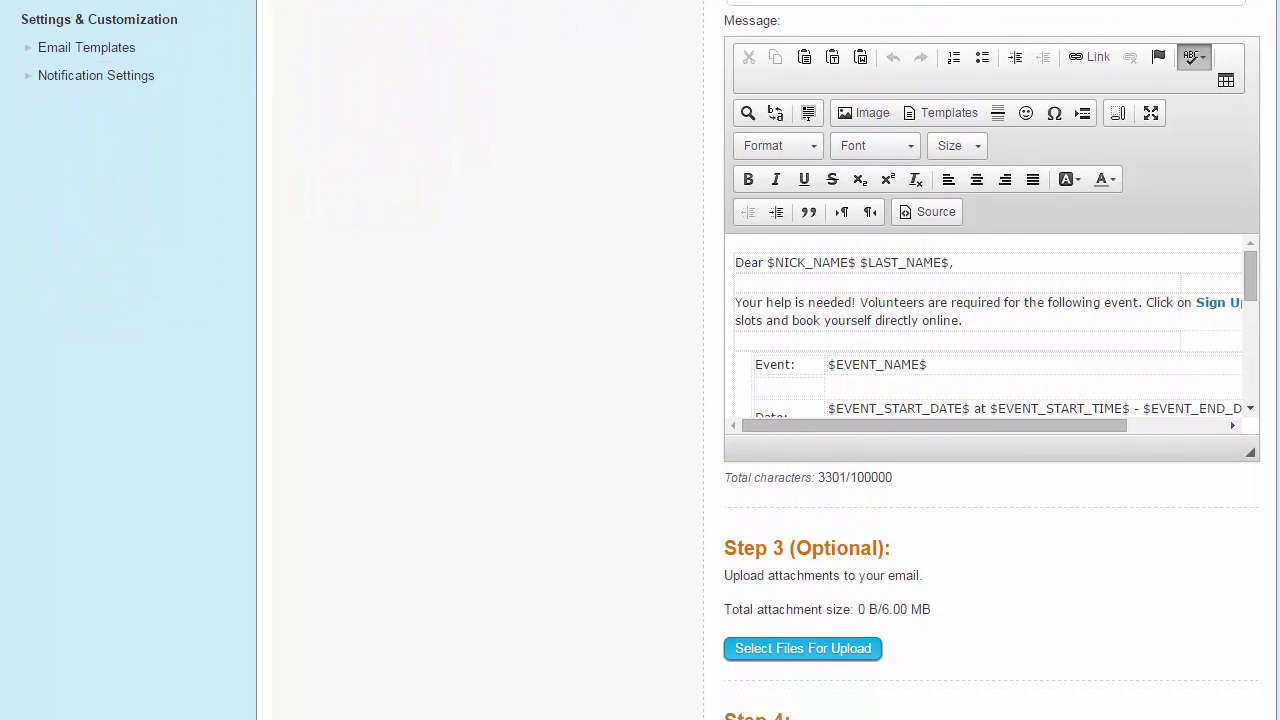
pyautogui.scroll(-1, 990, 360)
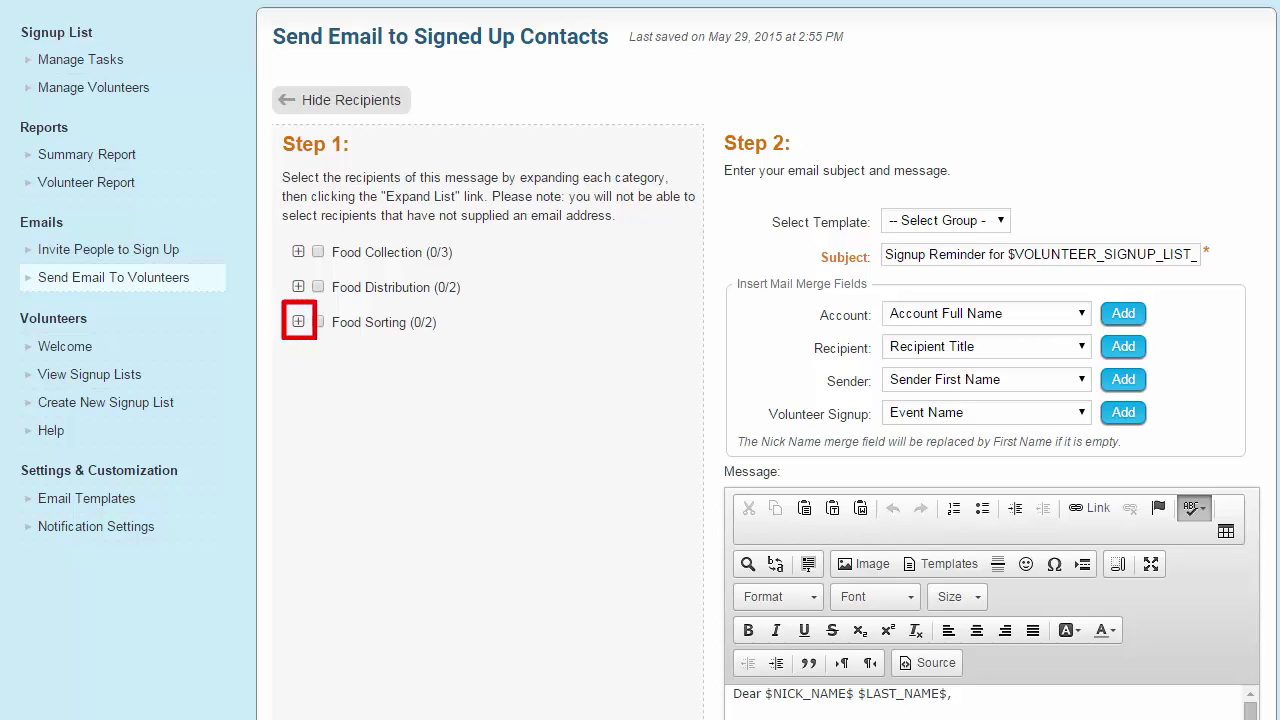
# Show the Food Sorting recipient tasks for the volunteer email and open the recipient list of Food Distribution Shift 2
pyautogui.click(298, 321)
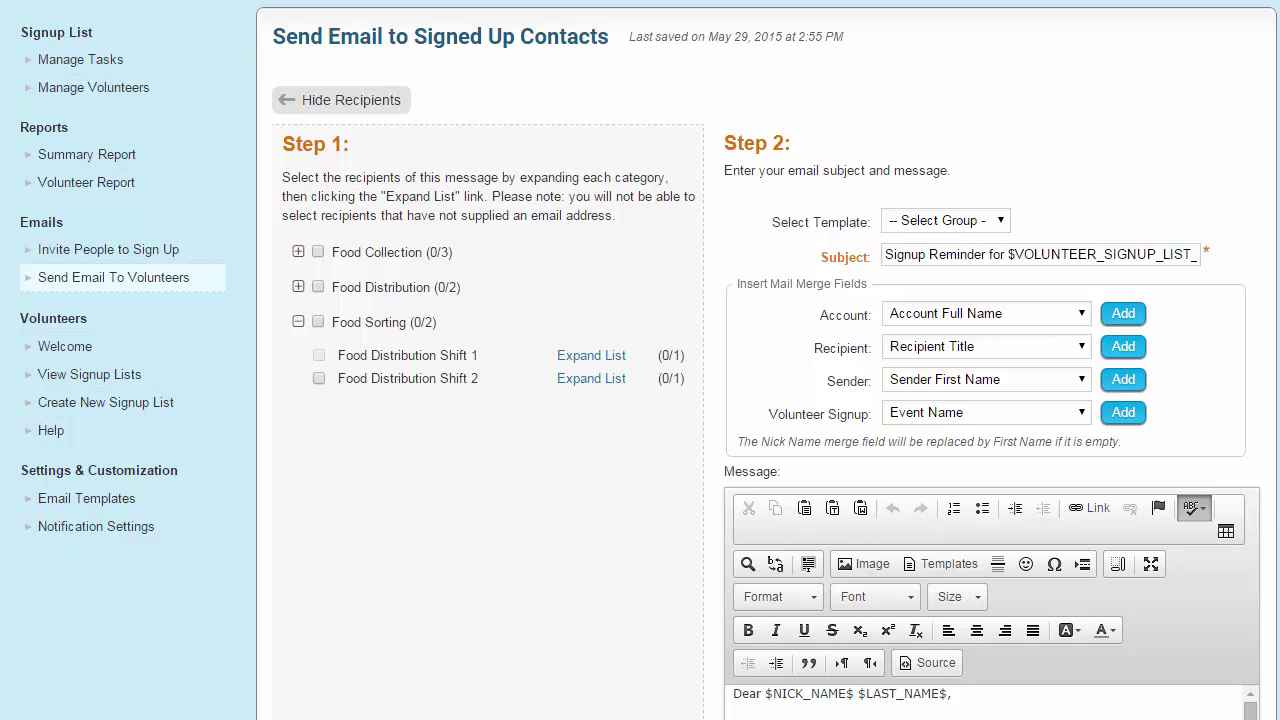
pyautogui.click(591, 378)
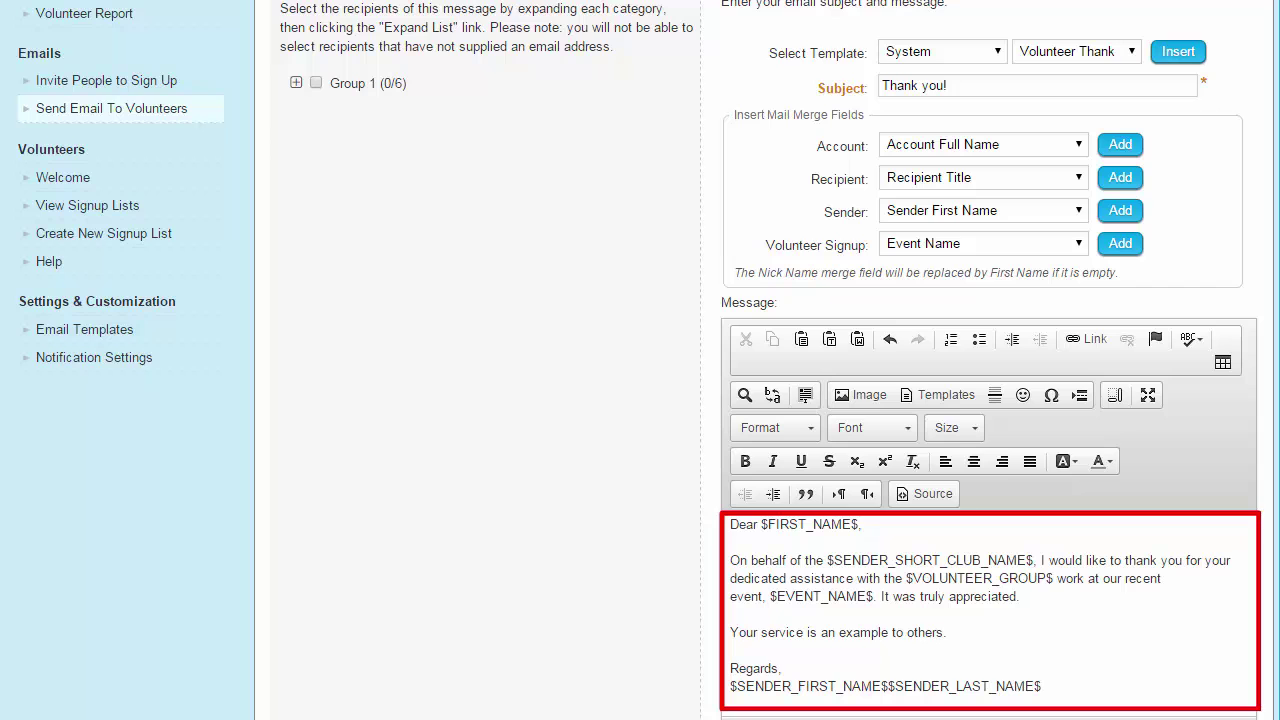
# Review the volunteer thank-you email's message, attachment section, email options and sending options
pyautogui.scroll(-3, 640, 360)
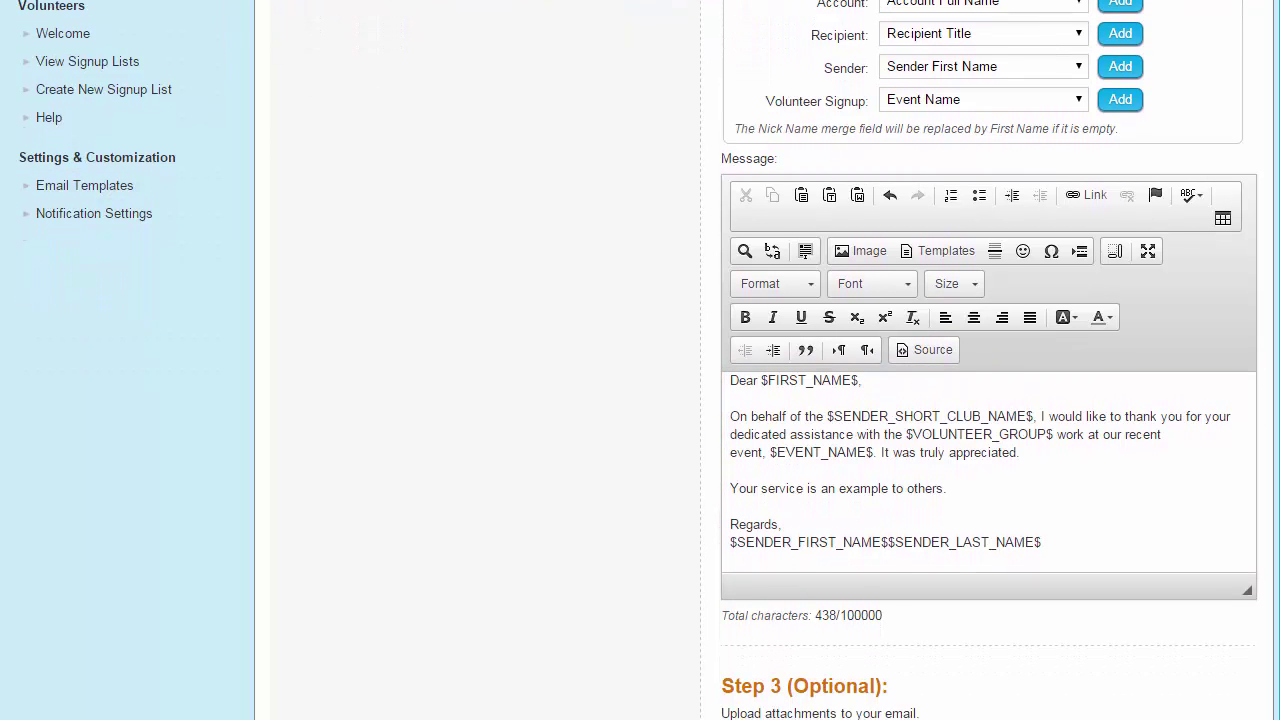
pyautogui.scroll(-5, 640, 360)
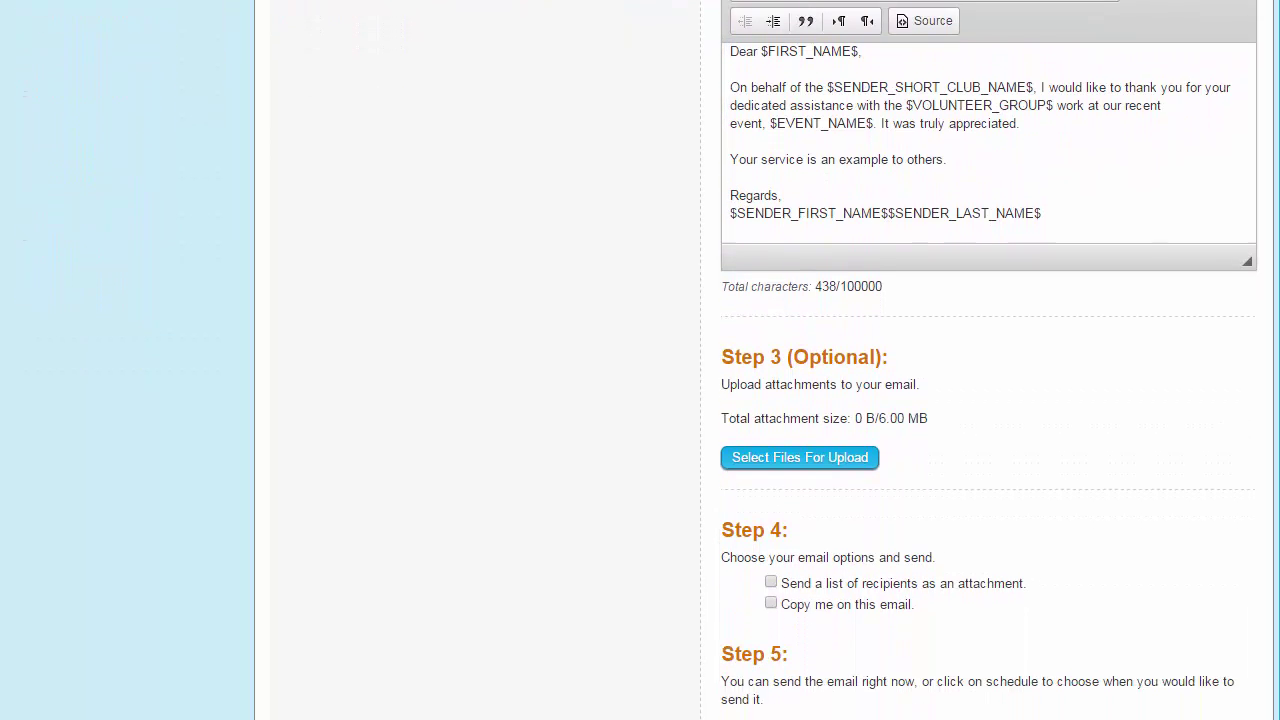
pyautogui.scroll(-3, 640, 360)
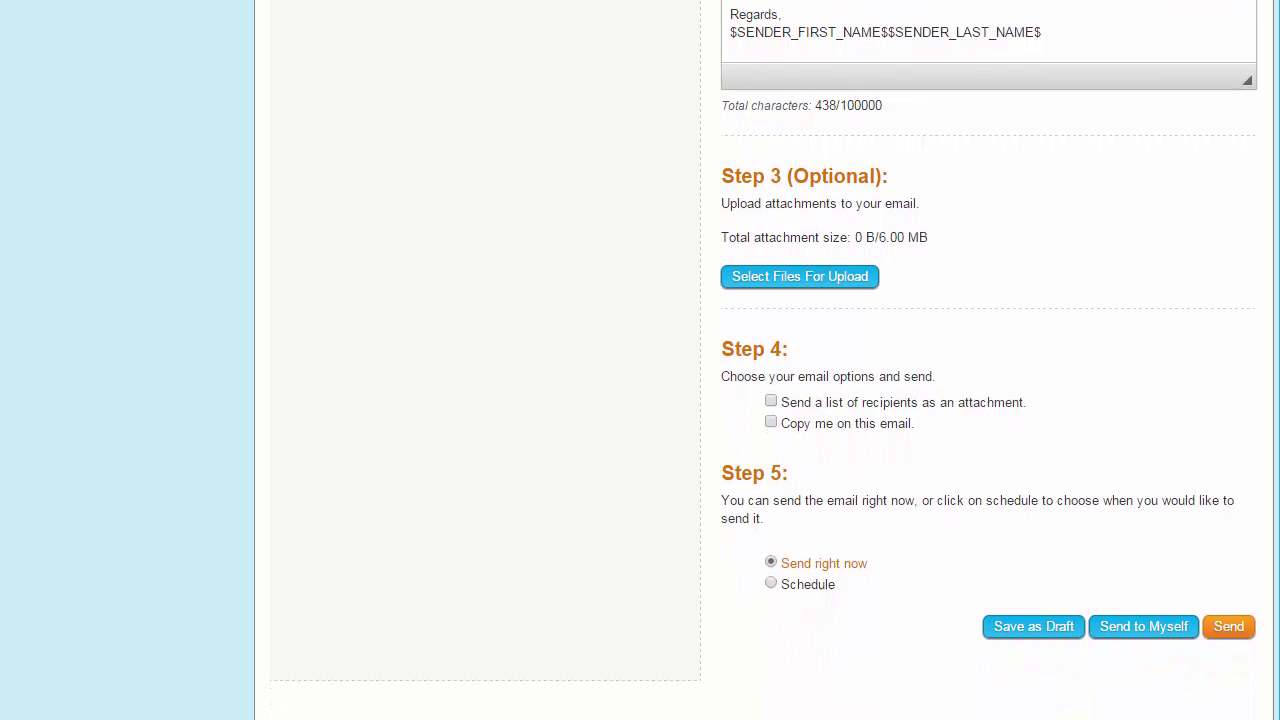